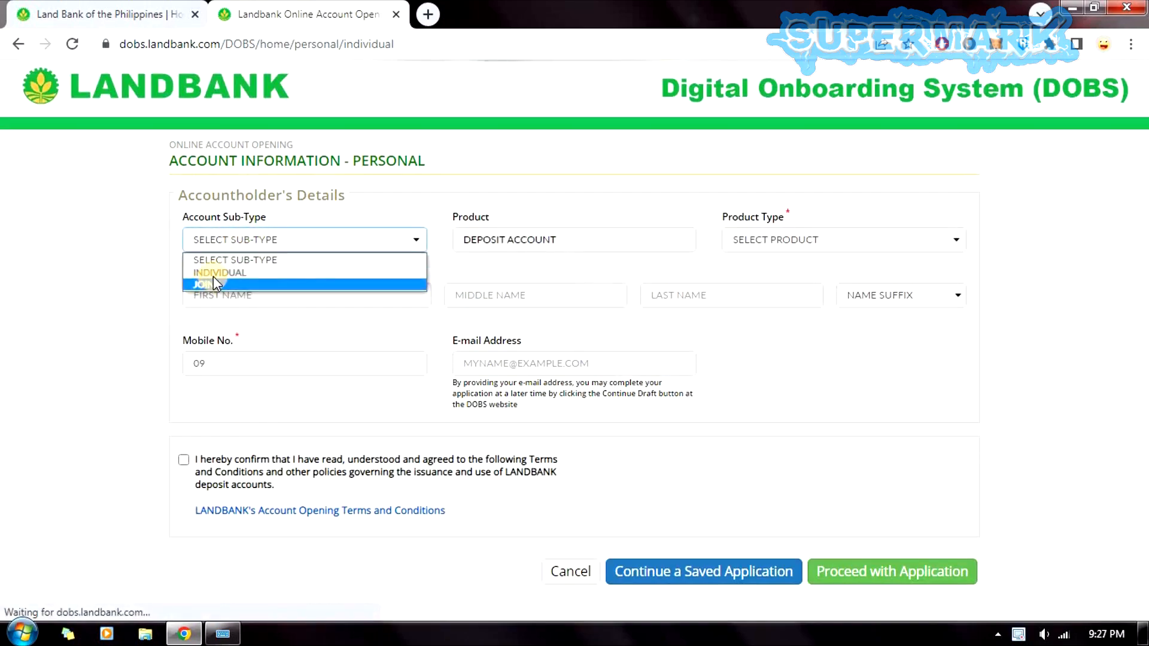
Set the account to INDIVIDUAL with product type ATM SAVINGS ACCOUNT - REGULAR.
click(216, 272)
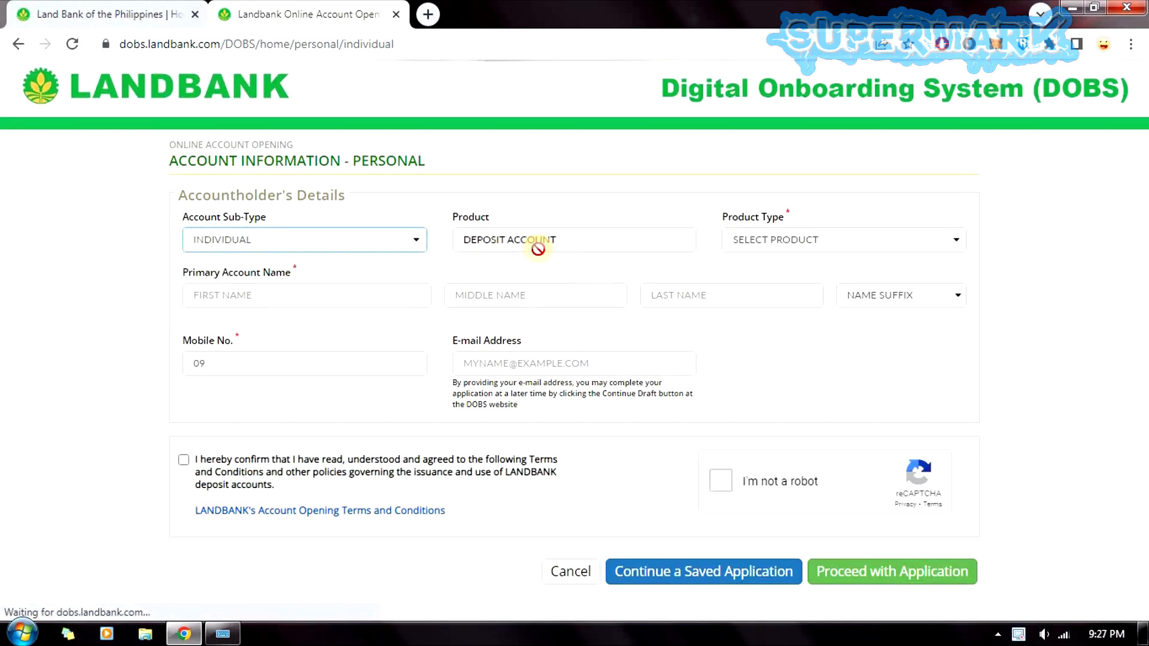
click(783, 242)
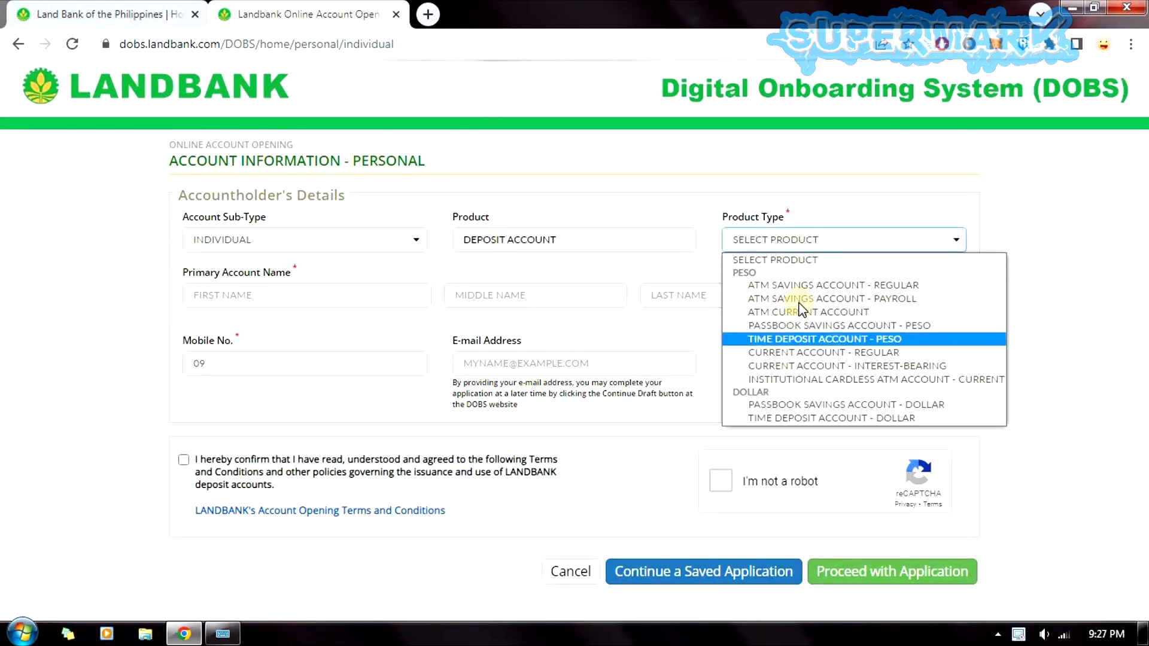
click(919, 290)
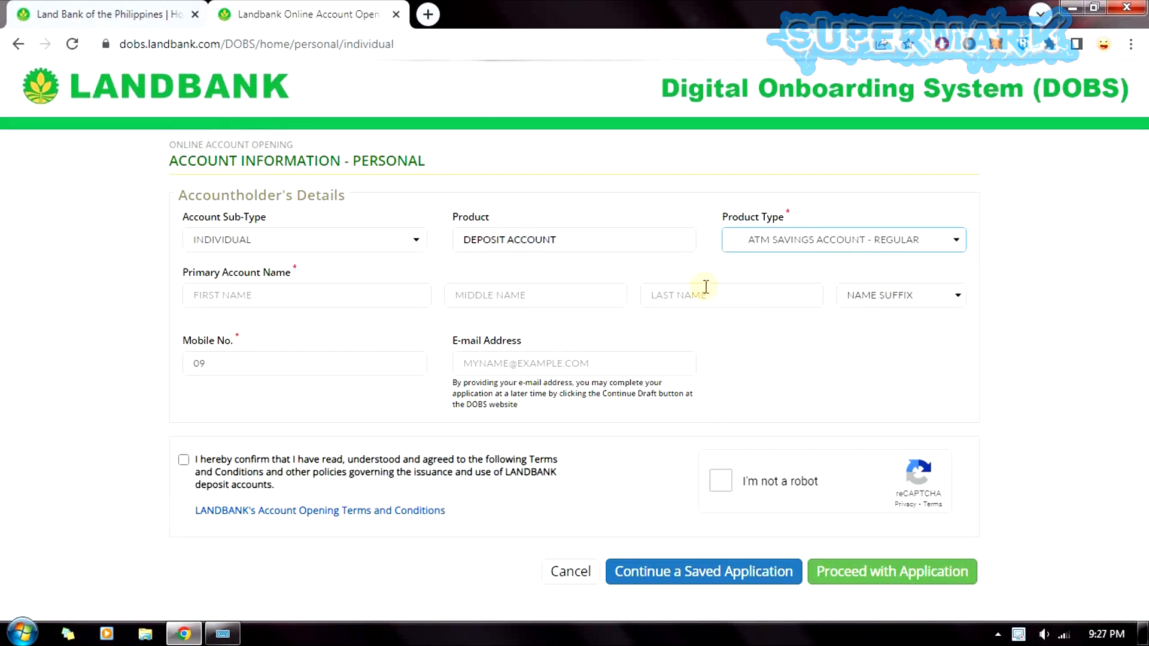
Enter the applicant's first, middle and last names, leaving Name Suffix blank.
click(272, 299)
key(Tab)
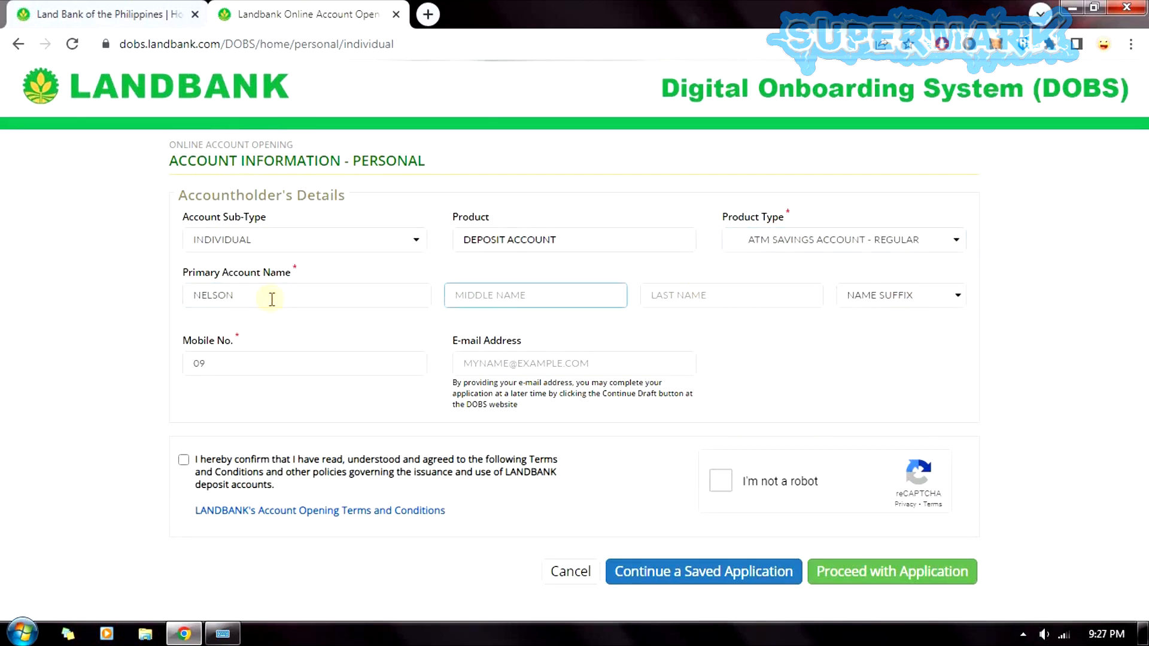
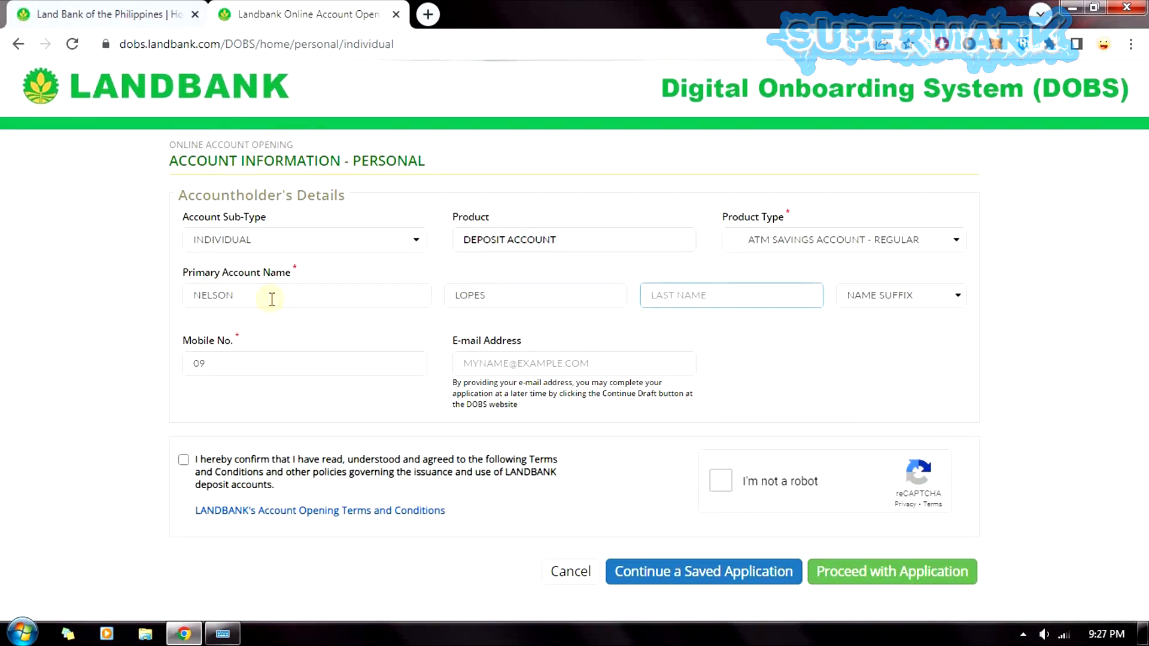
click(895, 297)
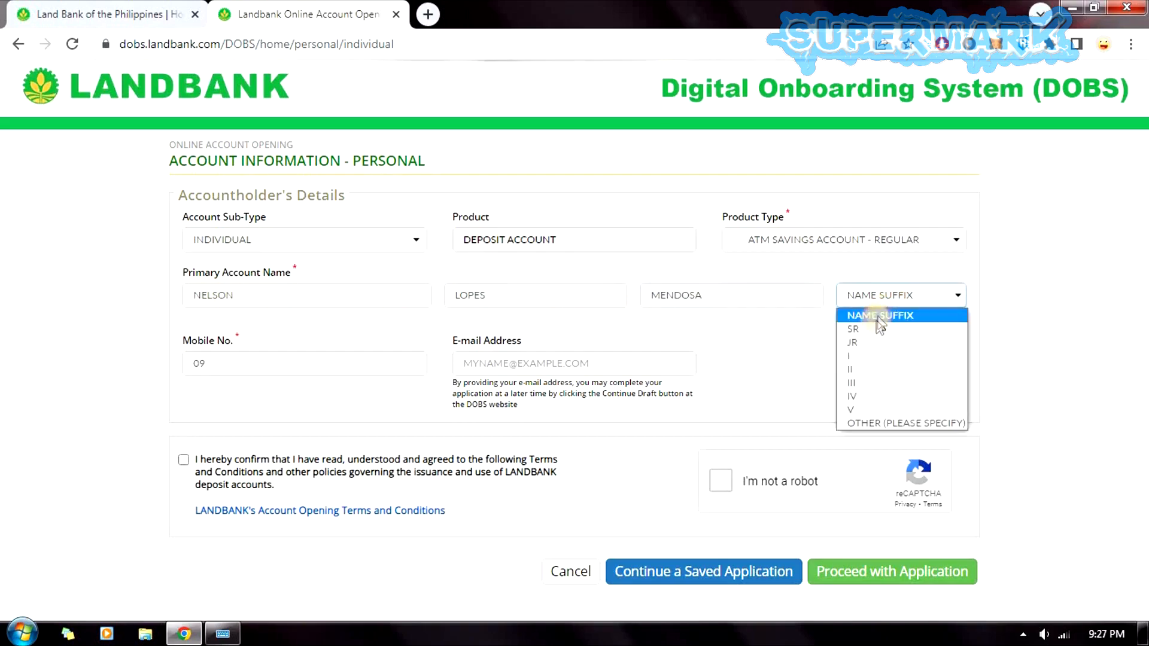
click(789, 358)
Enter the applicant's mobile number and Gmail address, using the on-screen keyboard for missing letters.
click(224, 370)
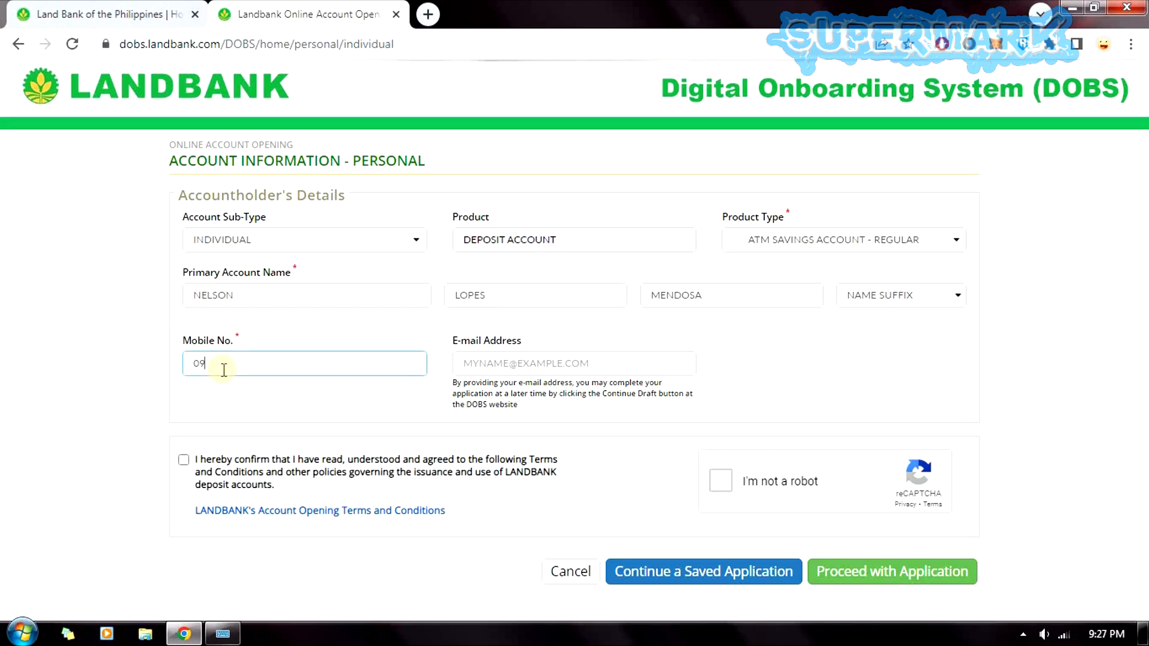
text(123456789)
click(522, 361)
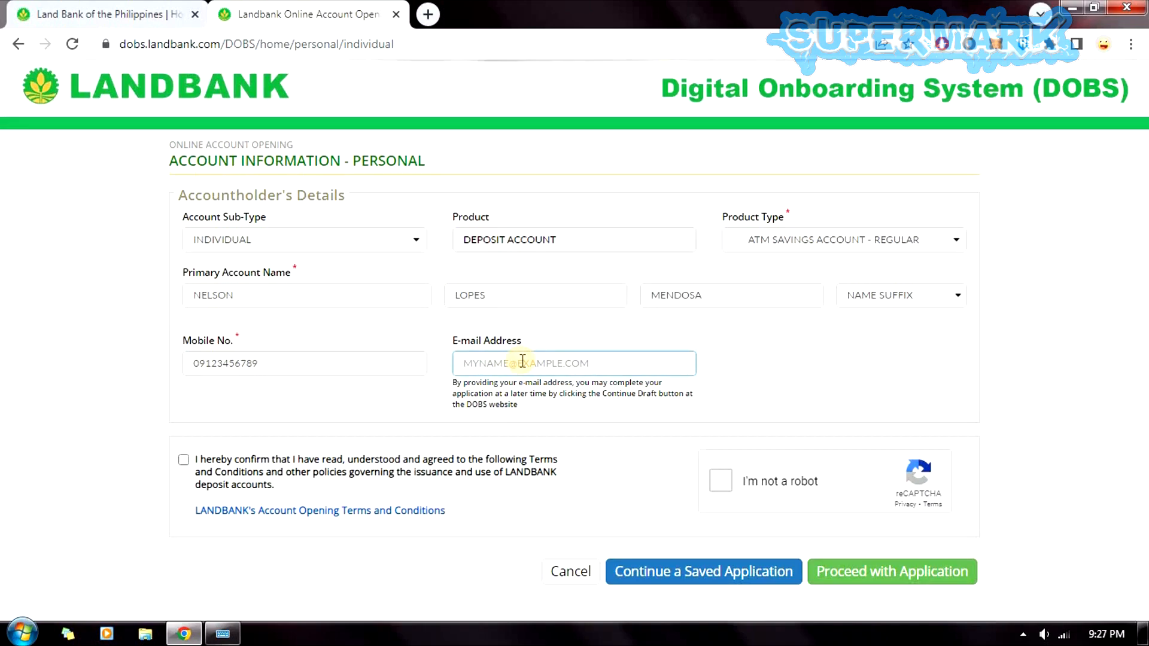
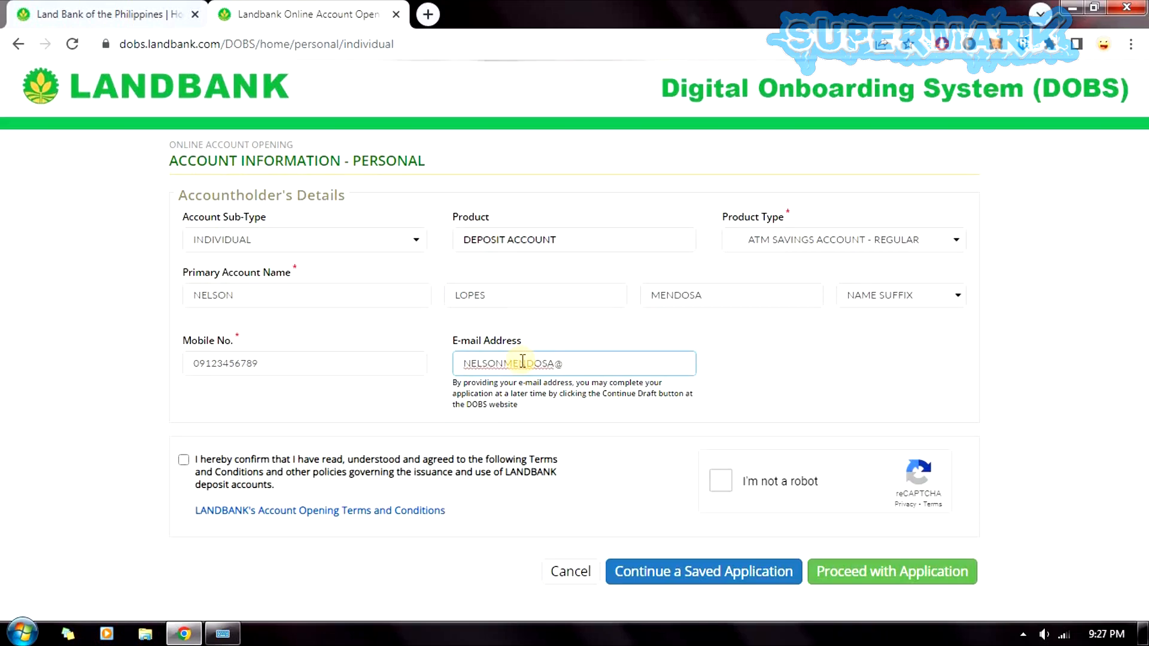
click(223, 634)
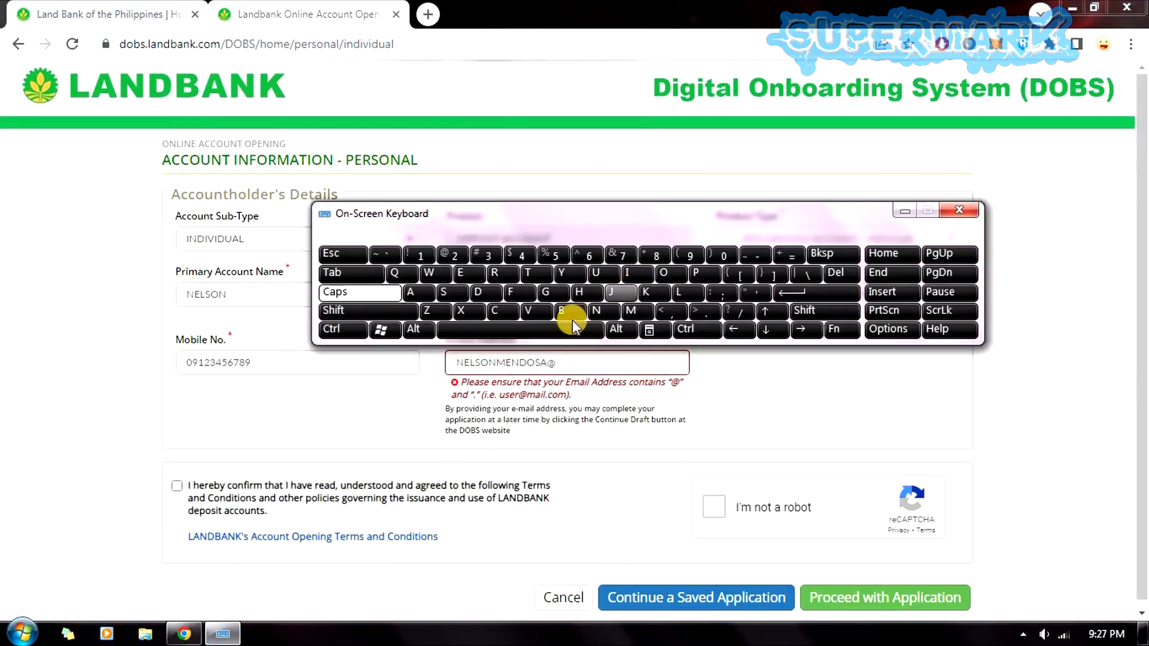
click(544, 288)
text(MAIL)
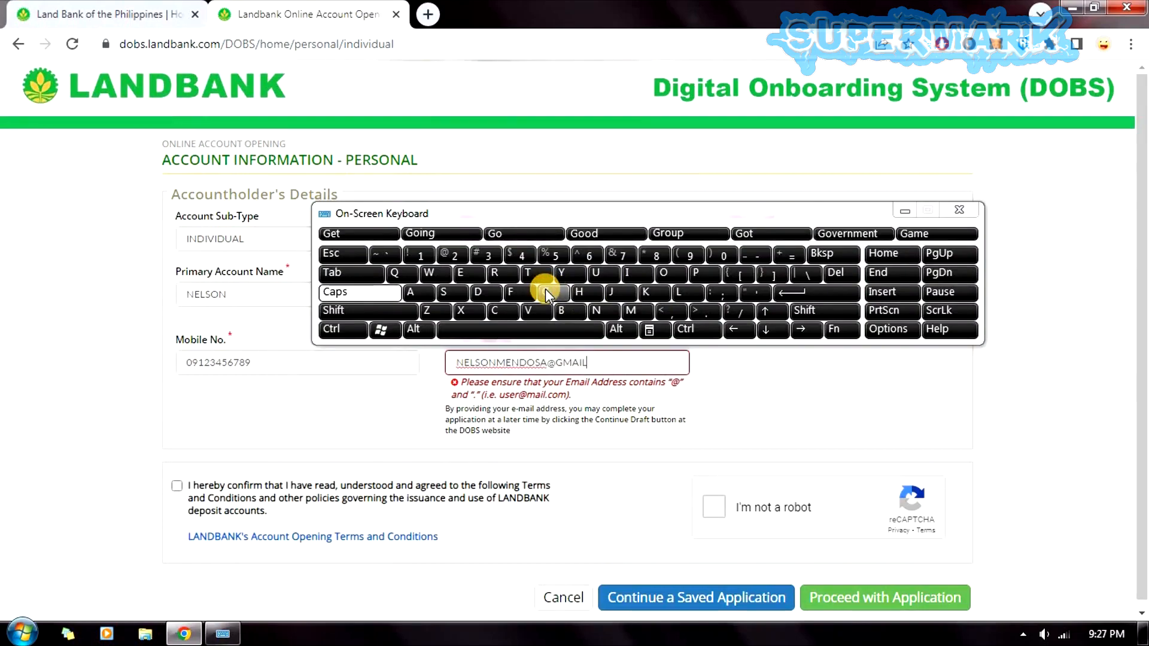
text(.)
click(508, 309)
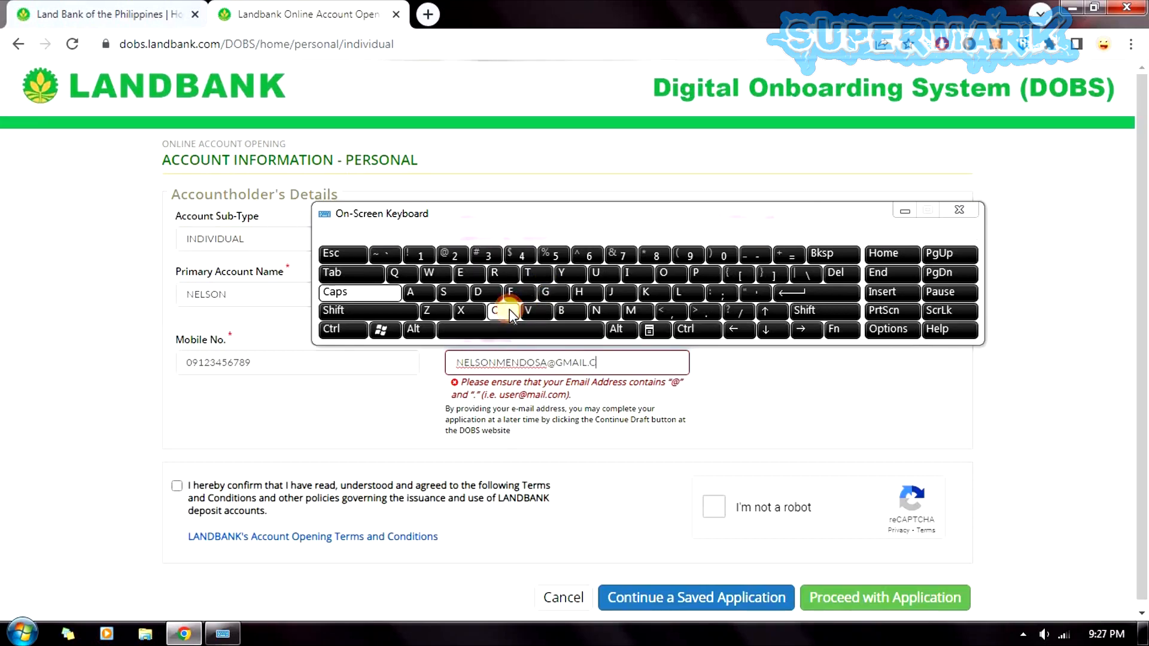
text(OM)
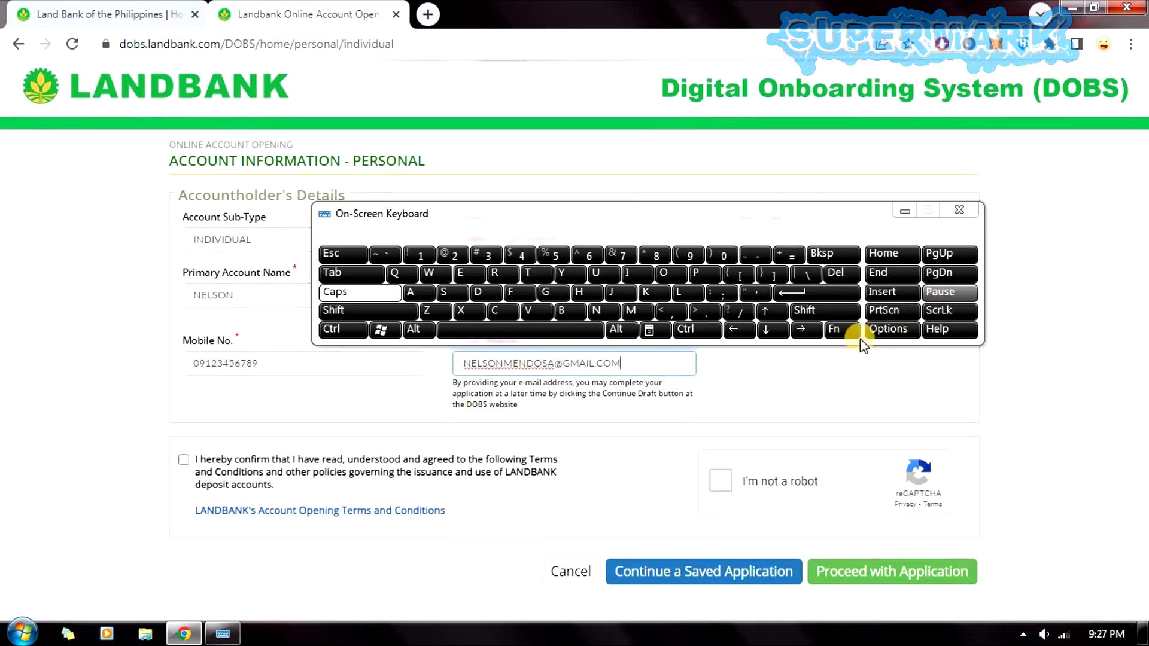
click(905, 211)
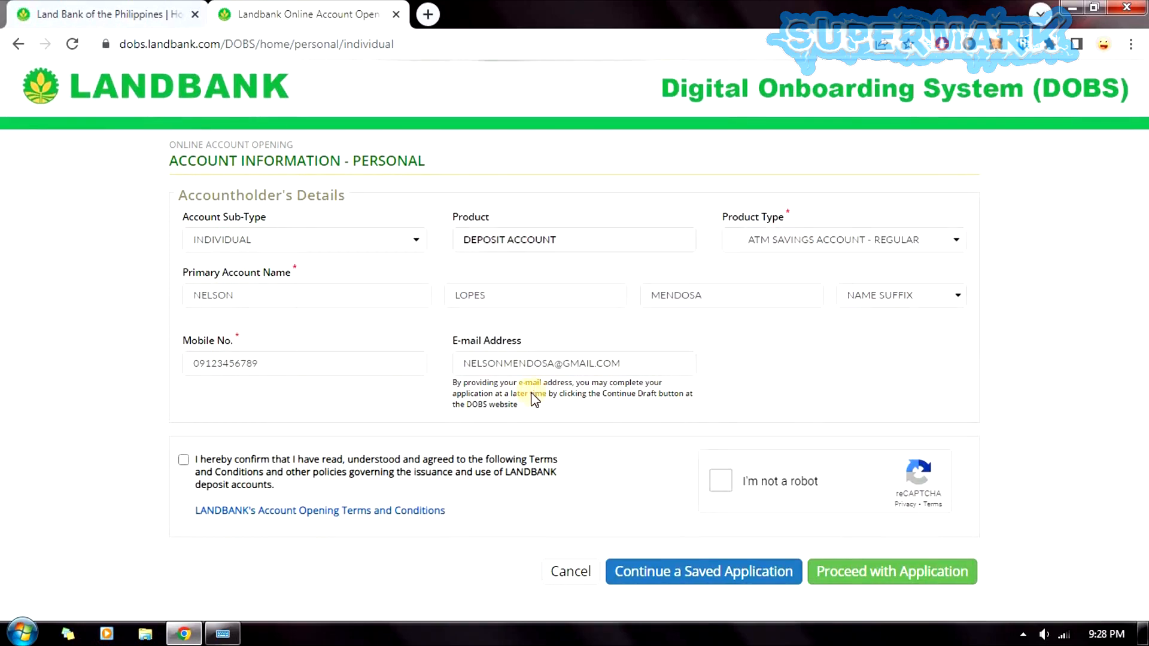
Accept the terms, pass the reCAPTCHA check and proceed with the application.
click(184, 460)
click(721, 481)
click(940, 586)
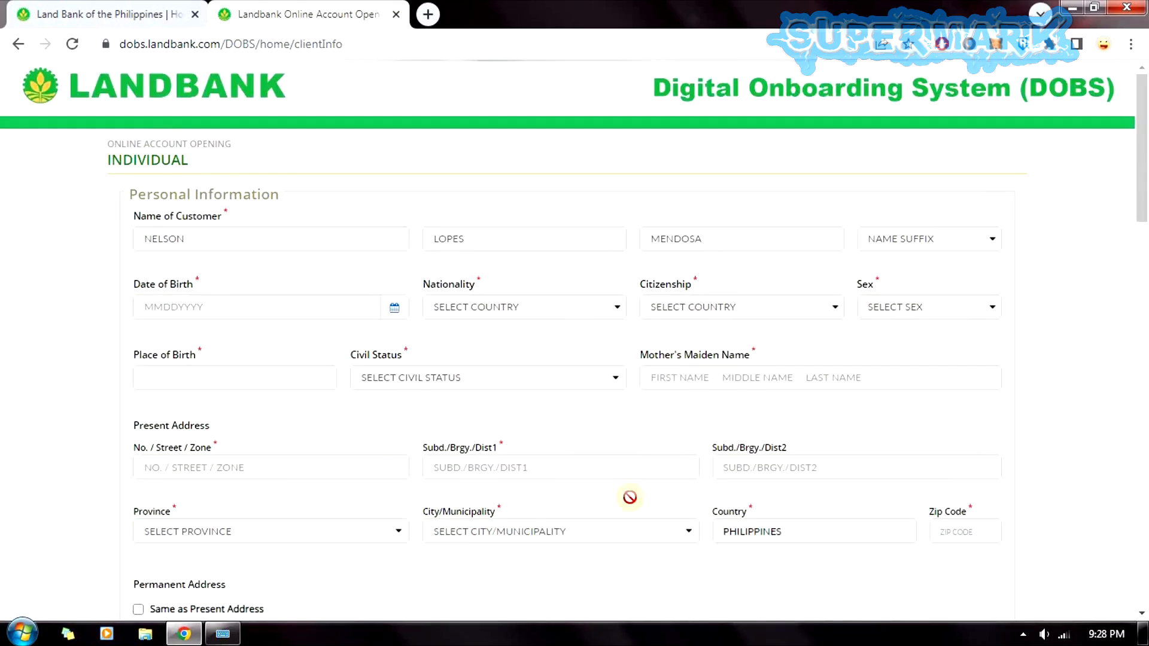
click(238, 300)
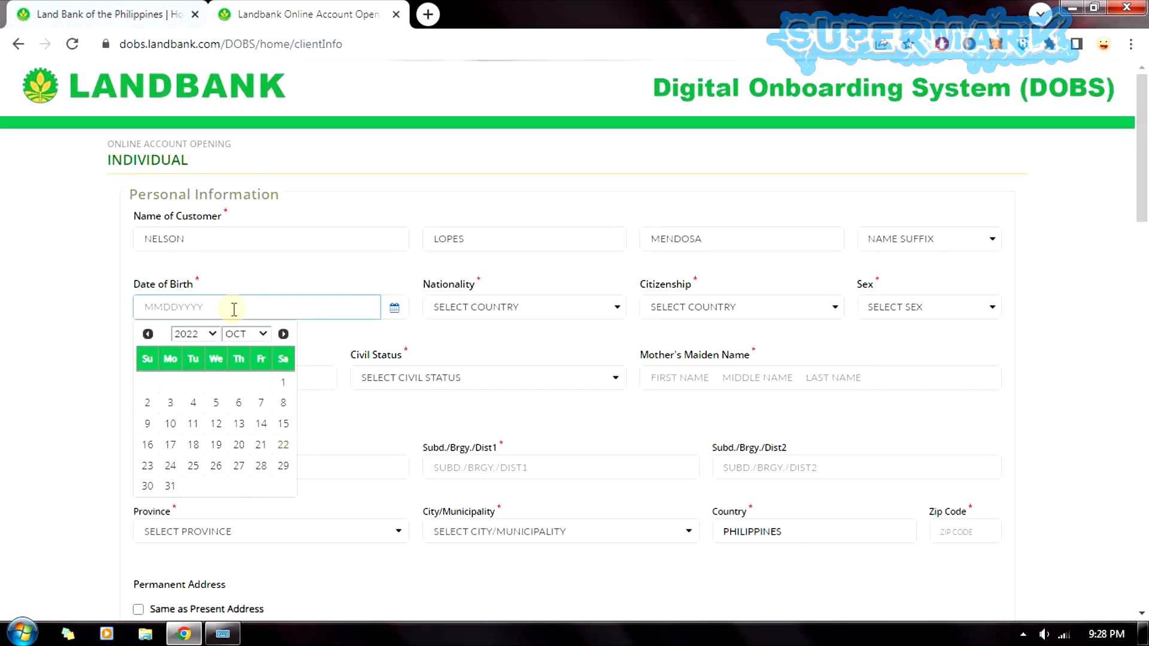
click(195, 335)
scroll(213, 350, up, 3)
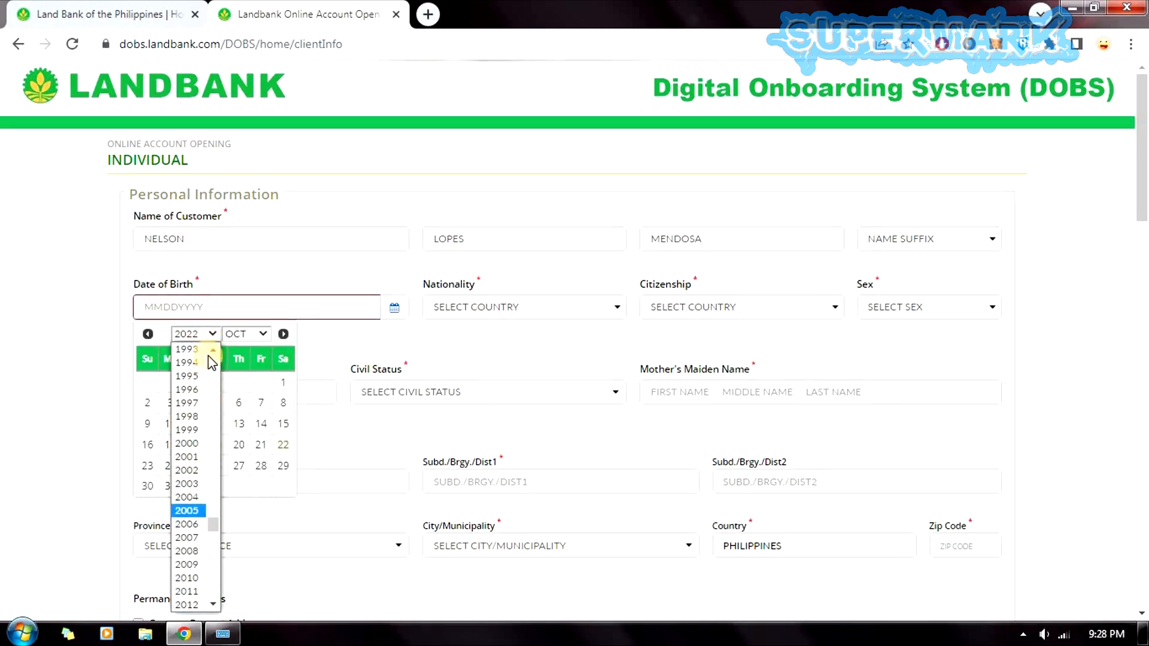
scroll(206, 360, up, 3)
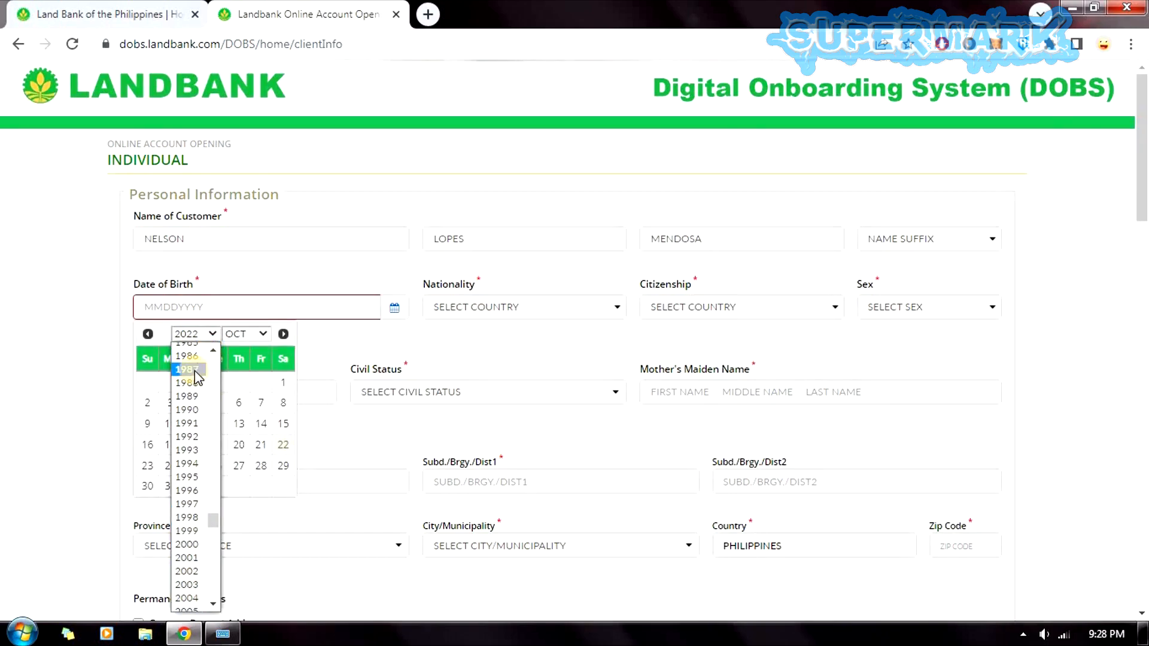
scroll(217, 355, up, 1)
scroll(214, 357, up, 2)
click(194, 386)
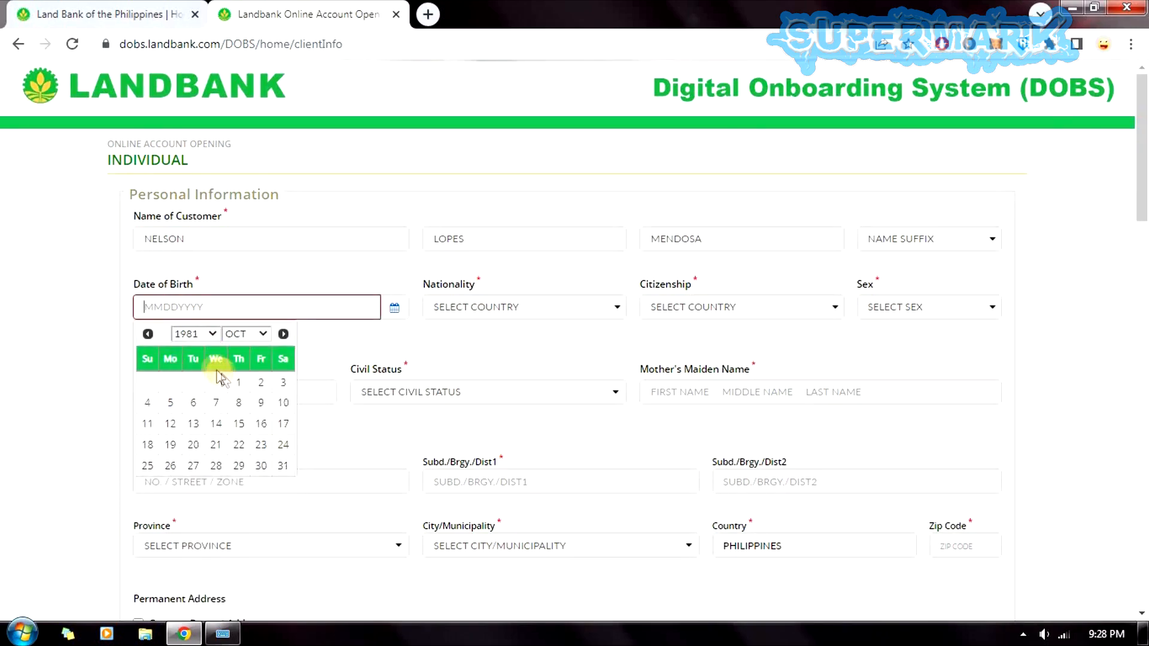
click(259, 335)
click(245, 350)
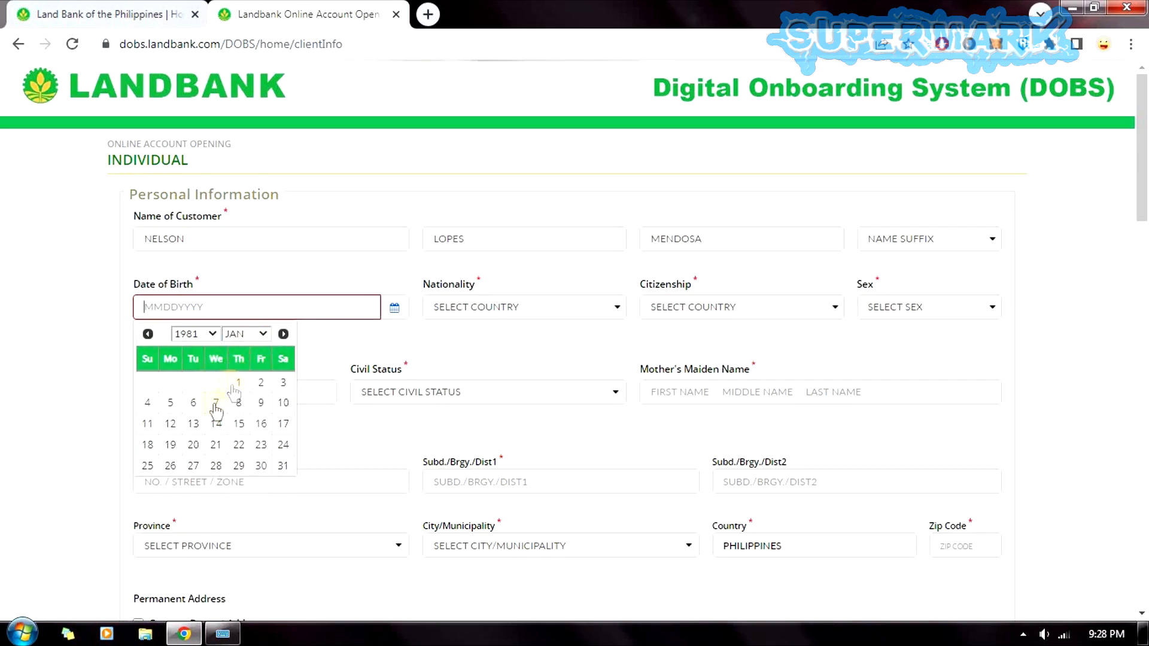
click(170, 402)
Set nationality and citizenship to PHILIPPINES and sex to MALE.
click(502, 308)
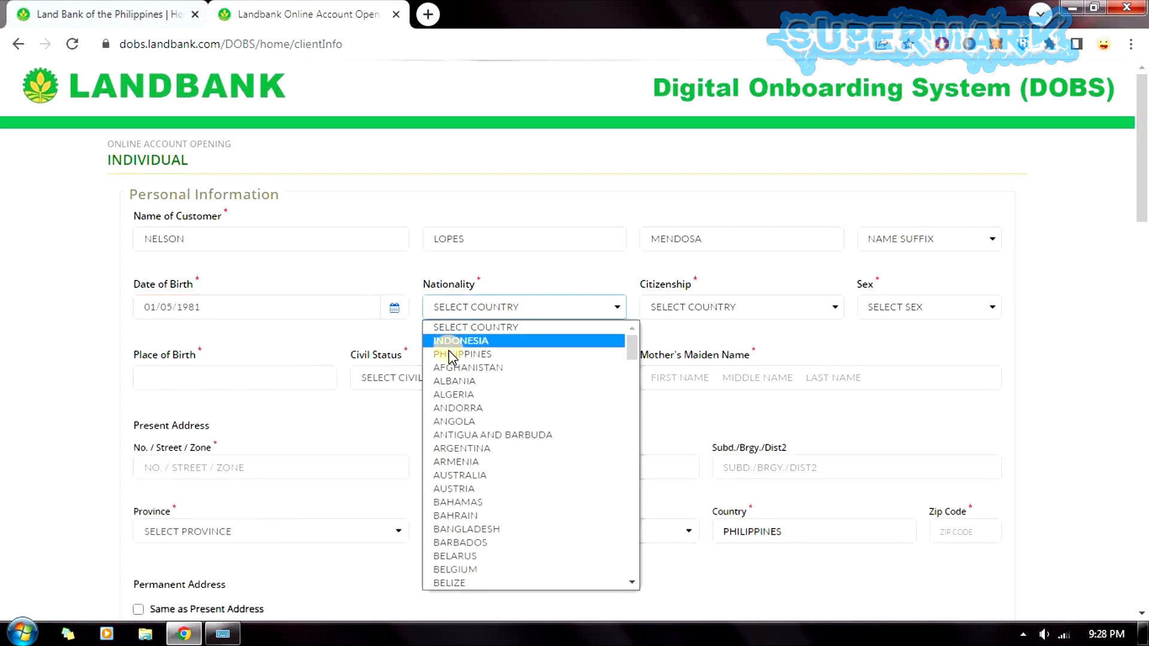
click(496, 354)
click(694, 306)
click(675, 353)
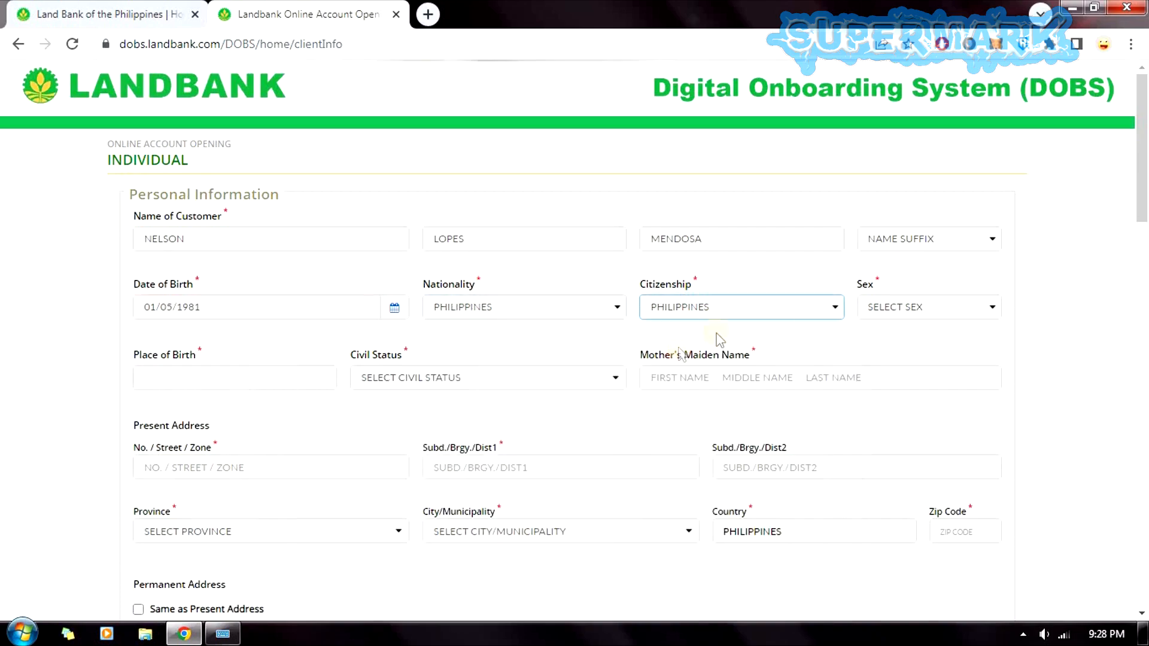
click(890, 309)
click(888, 353)
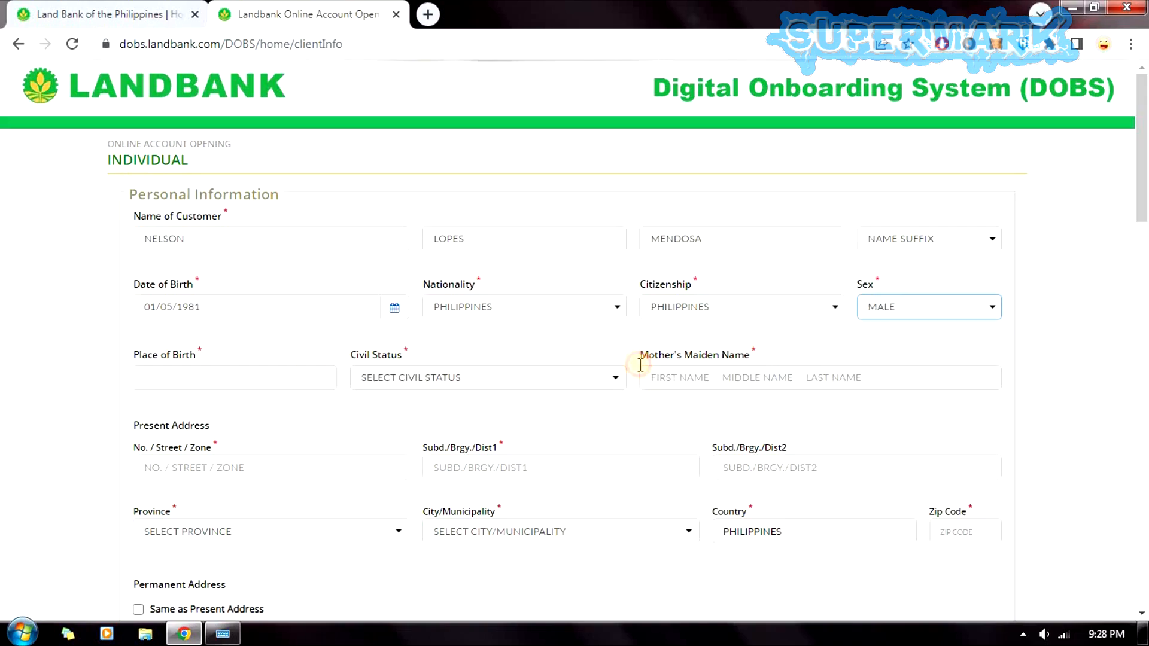
Enter ALBAY as Place of Birth and choose SINGLE as Civil Status.
click(170, 373)
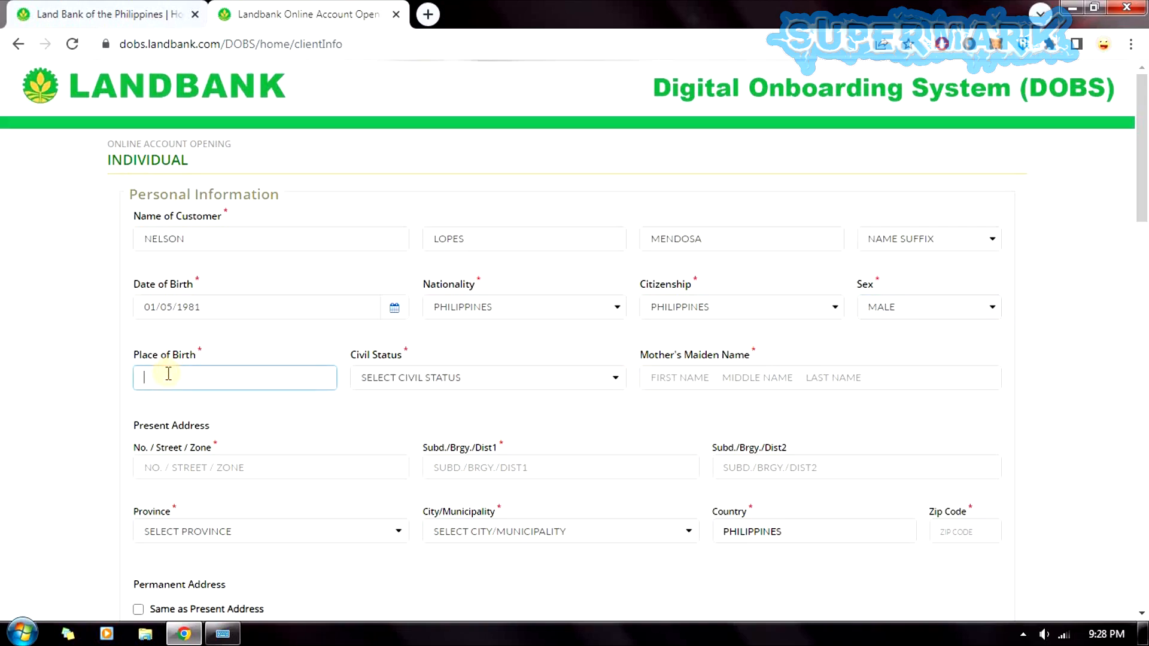
text(ALBAY)
key(ctrl+a)
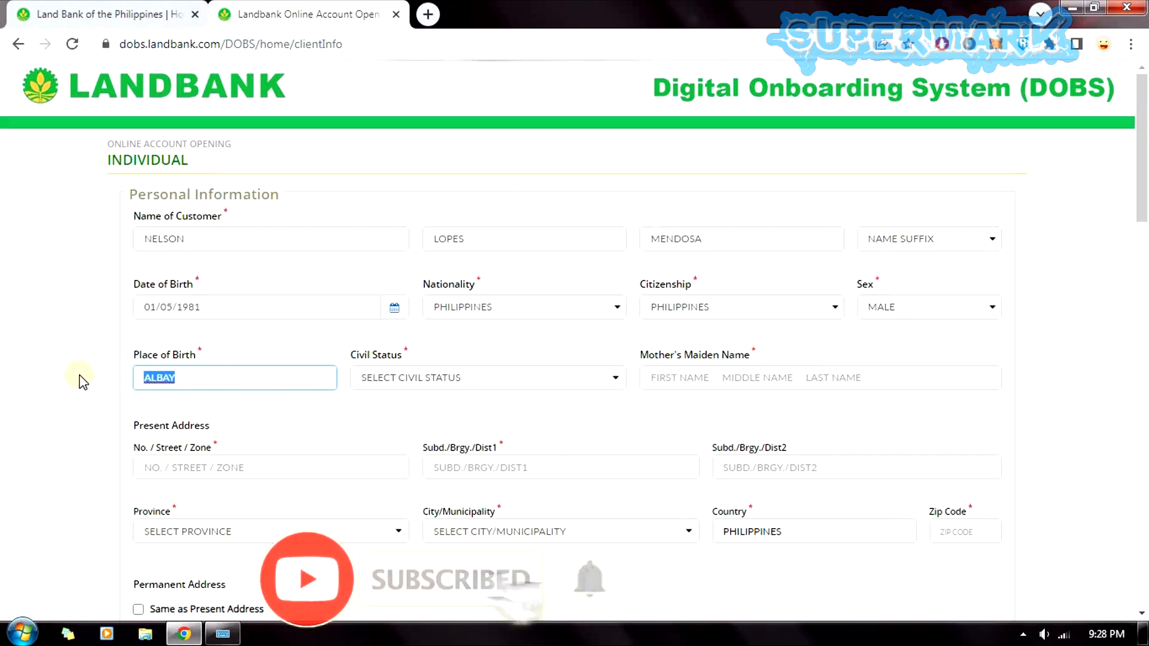
text(IW)
key(BackSpace)
key(BackSpace)
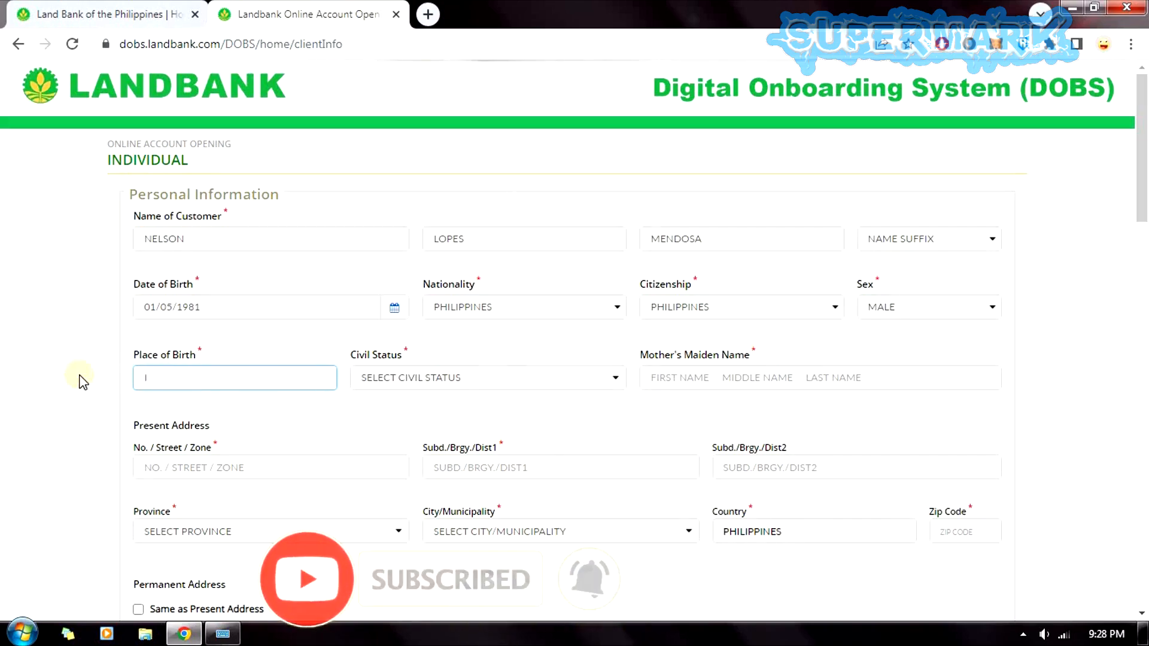
text(ALBAY)
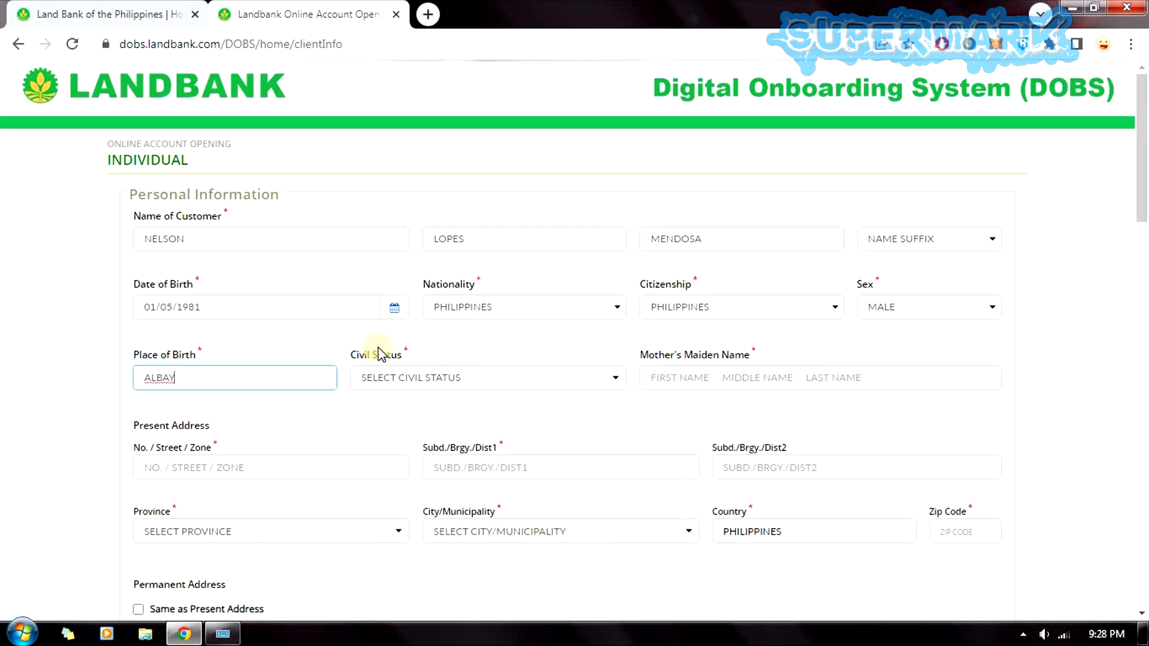
click(413, 370)
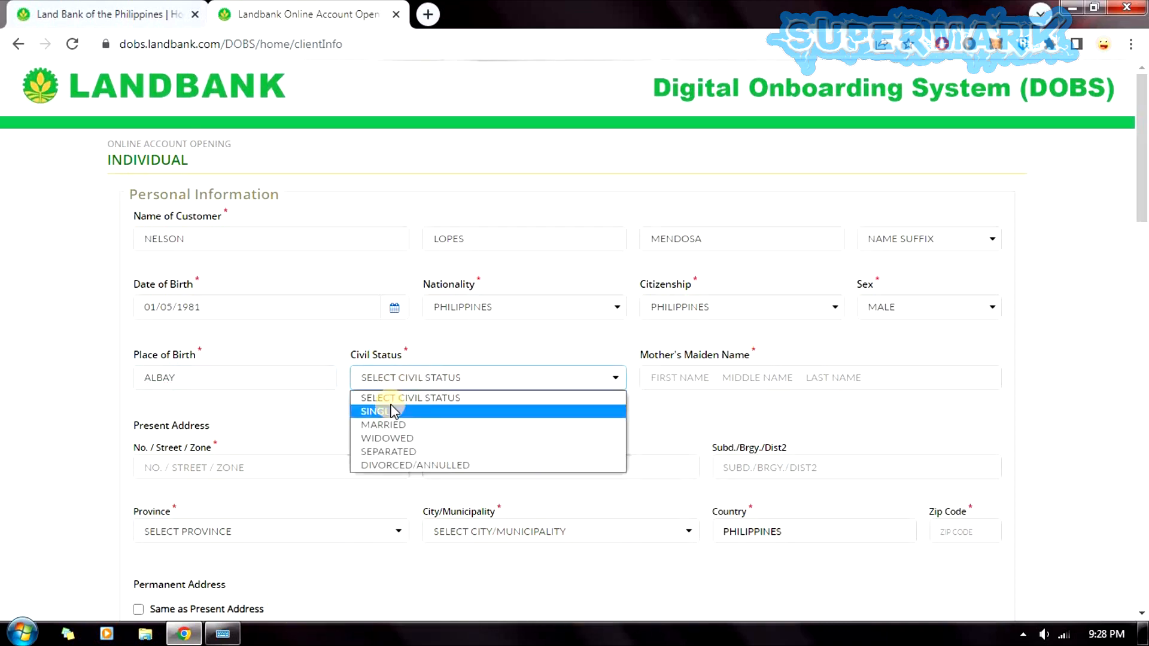
click(466, 411)
click(731, 374)
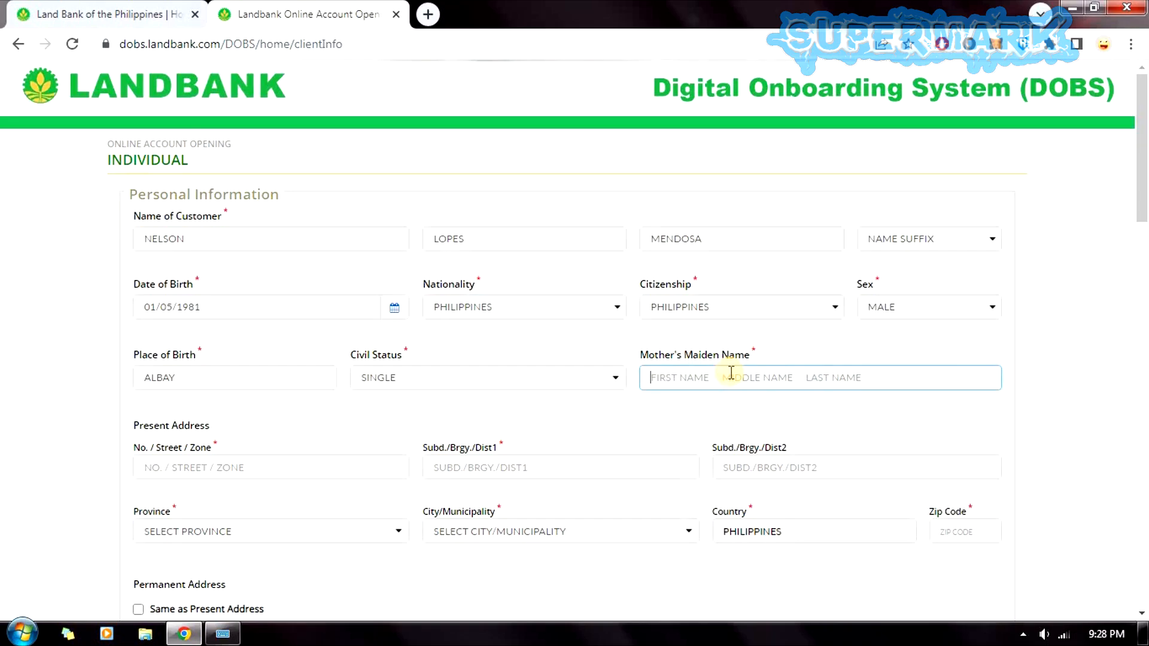
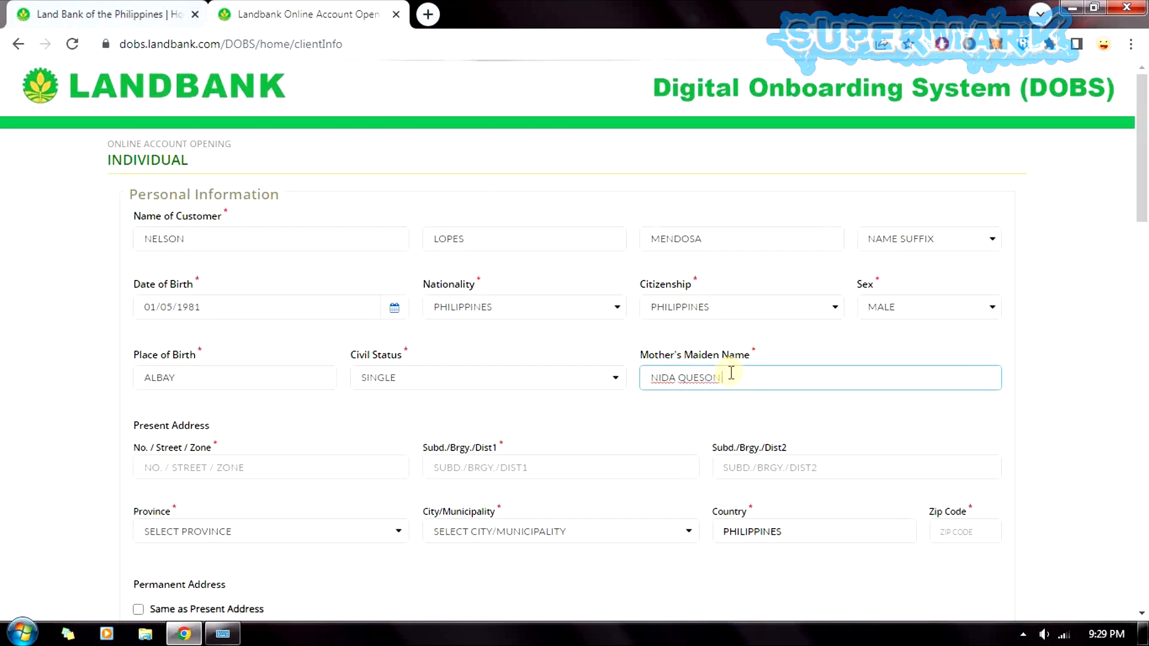
Enter the mother's maiden name and begin the present address street line.
text(S)
click(708, 422)
click(277, 470)
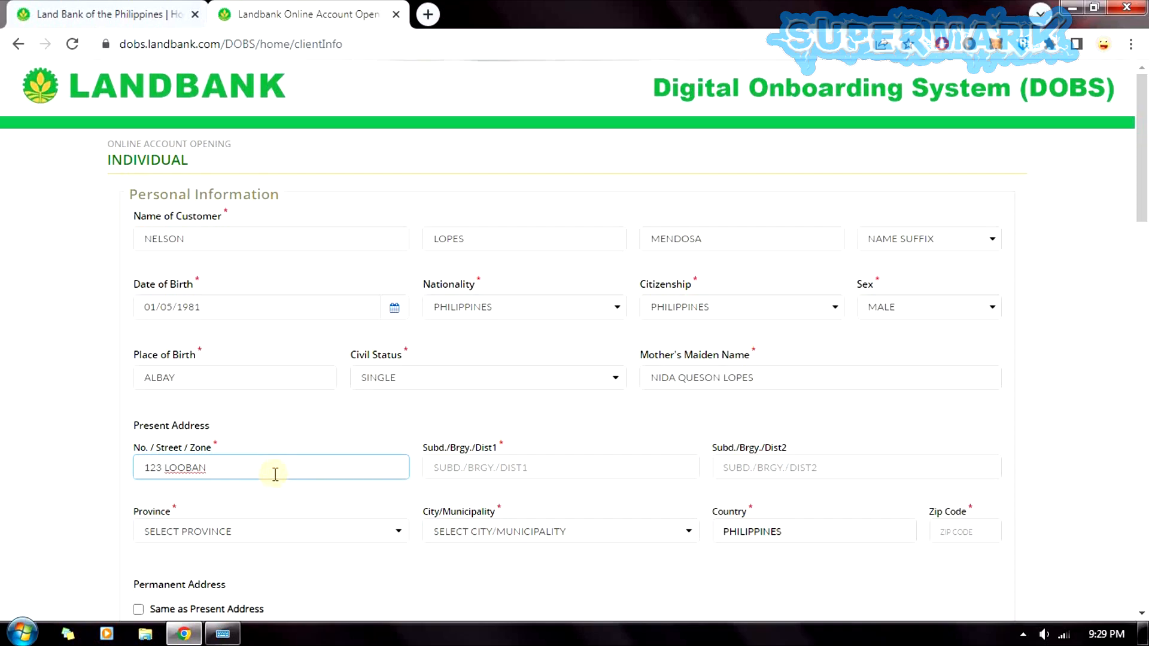
Enter SAN PABLO as the present address barangay.
click(459, 465)
text(DOLO)
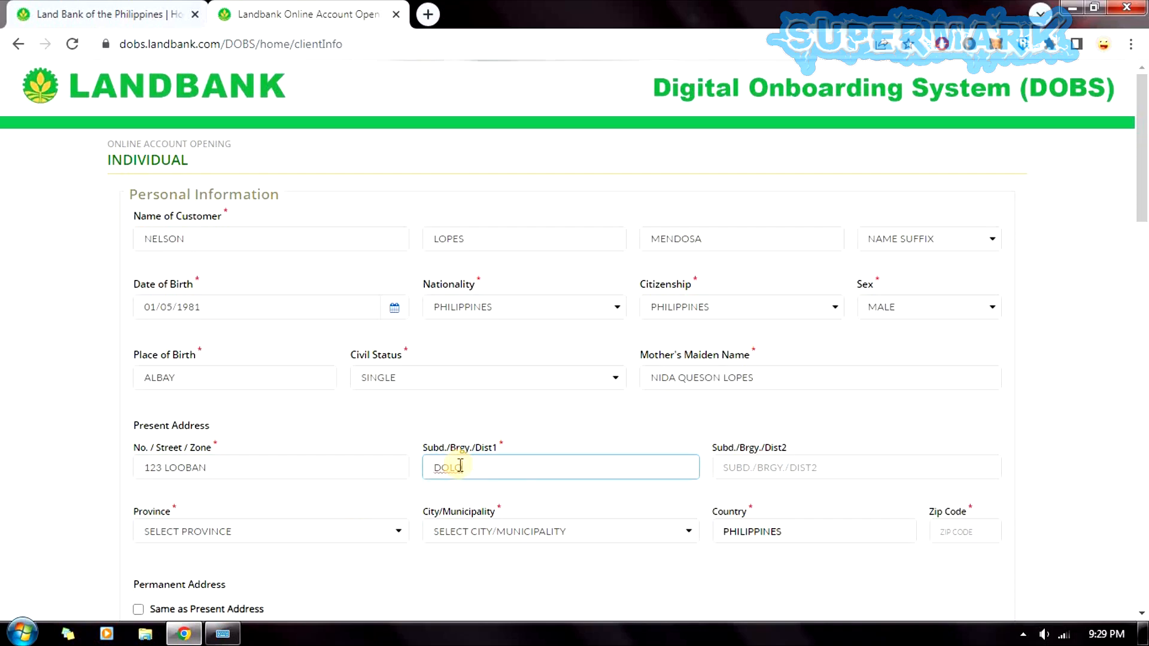
key(BackSpace)
key(BackSpace)
text(SAN PABLO)
scroll(519, 431, down, 1)
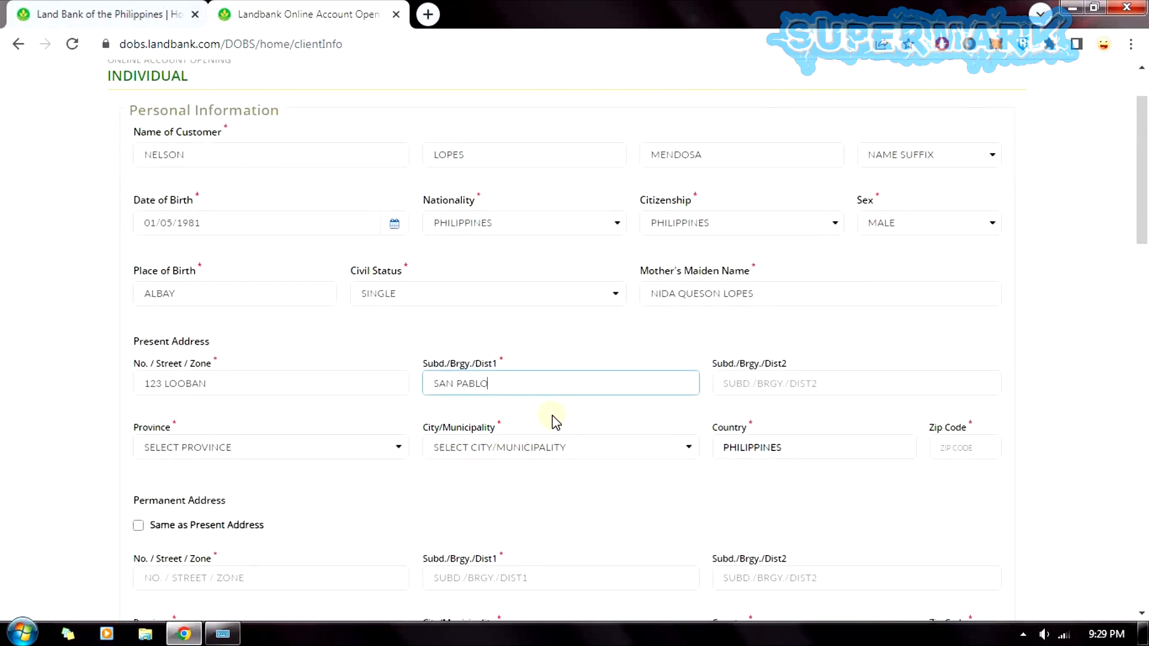
Choose the province and city for the present address and mark the permanent address the same.
click(339, 443)
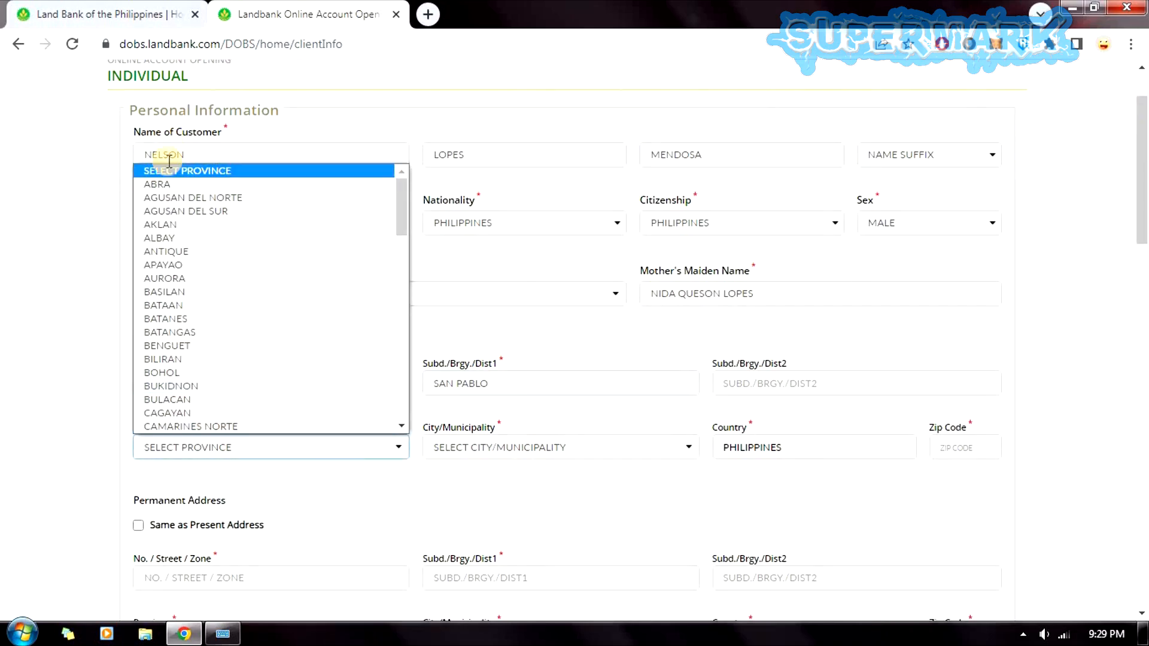
click(160, 238)
click(478, 450)
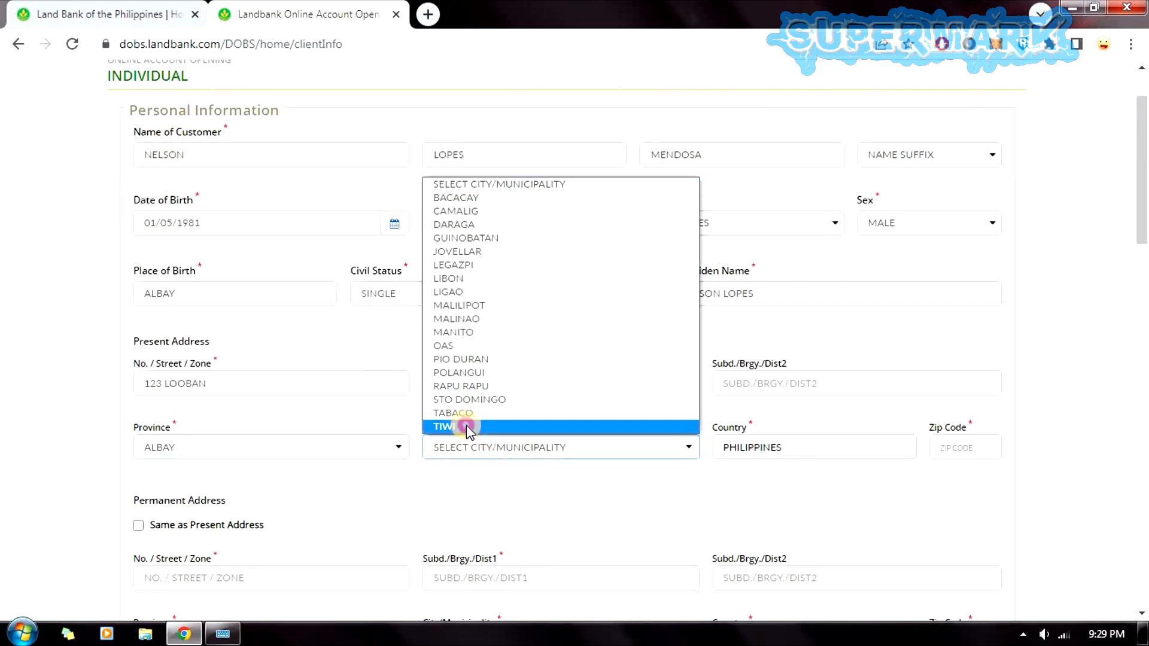
click(466, 426)
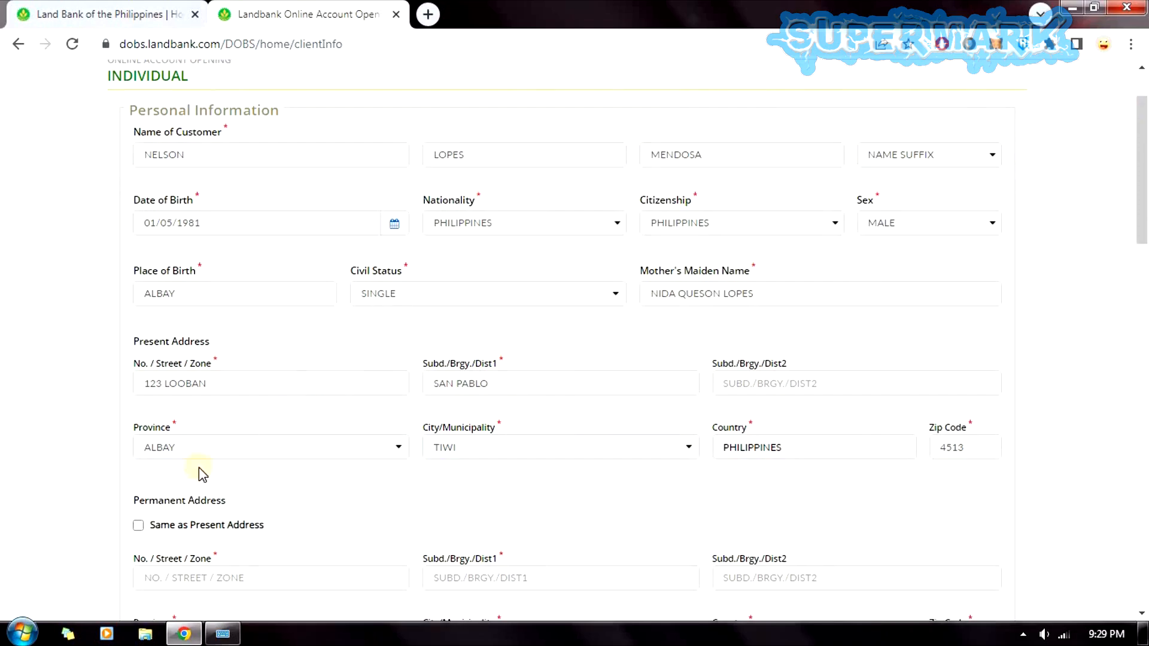
drag(1143, 179, 1144, 266)
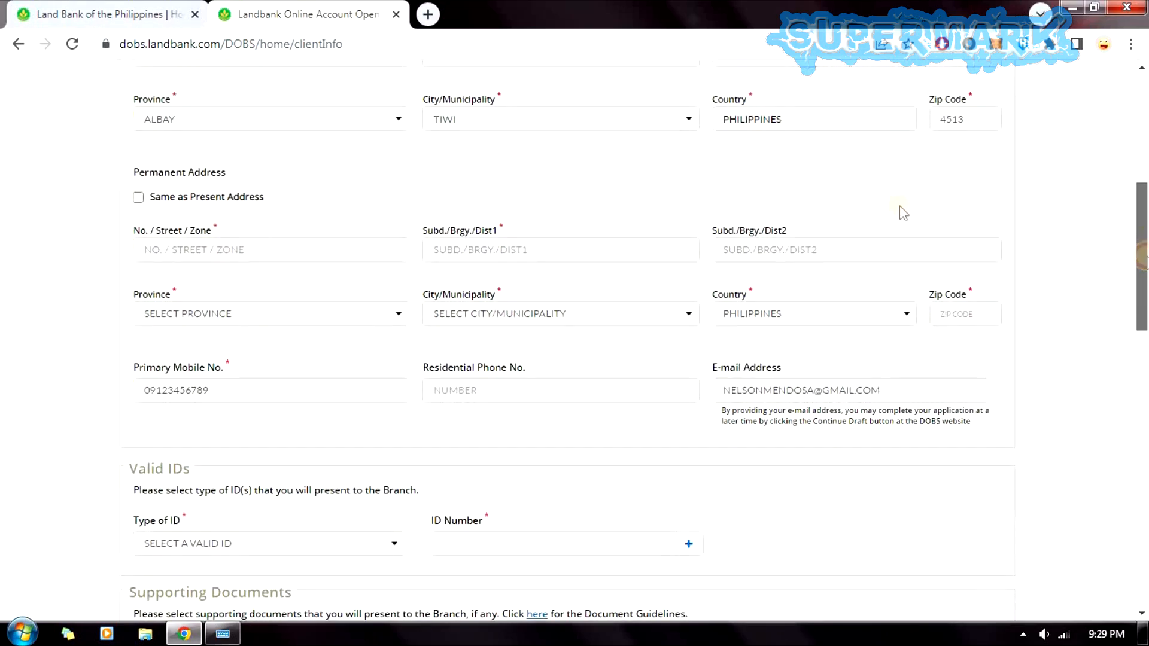
click(137, 194)
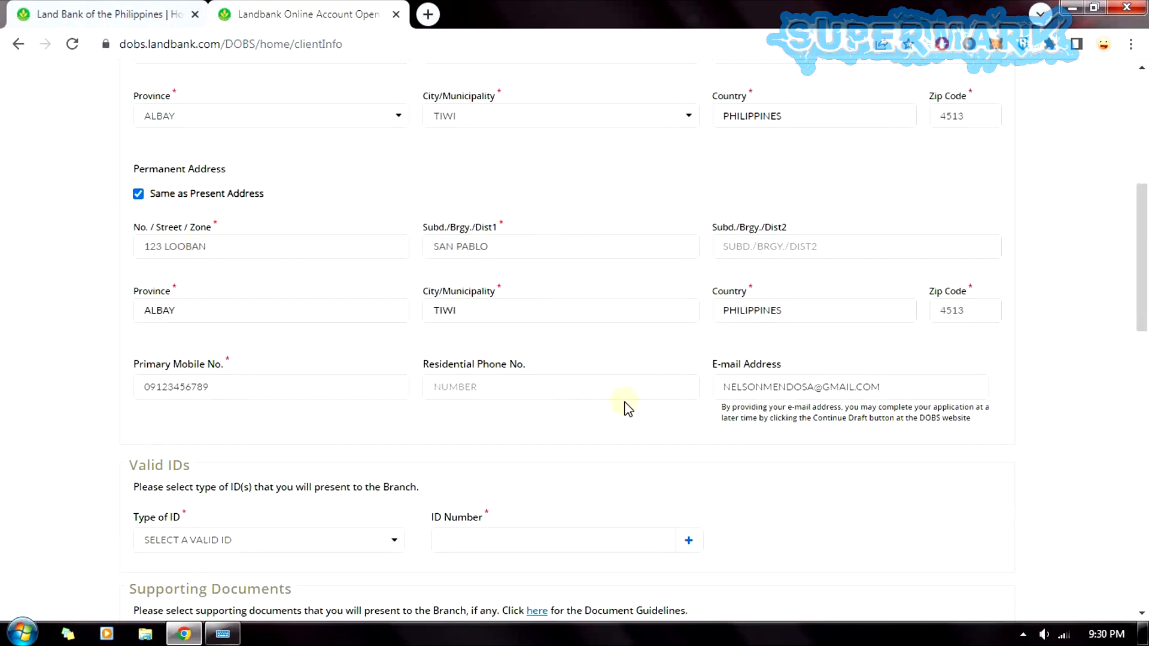
Choose UMID as the valid ID type and fill in its ID number.
scroll(1027, 342, down, 4)
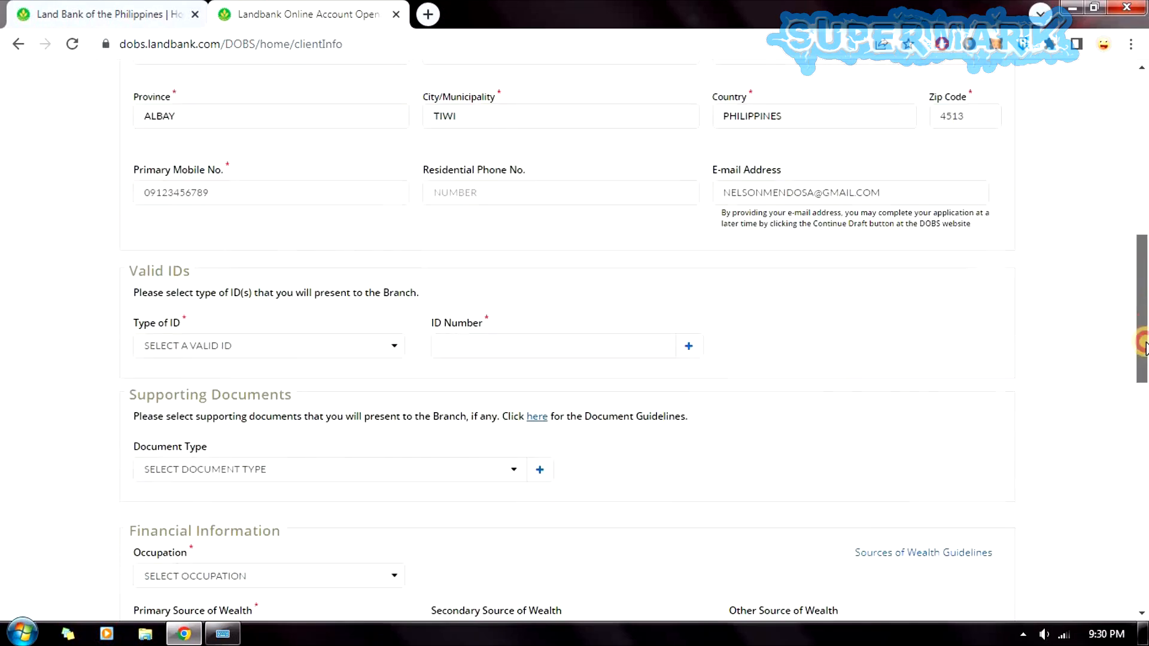
click(156, 297)
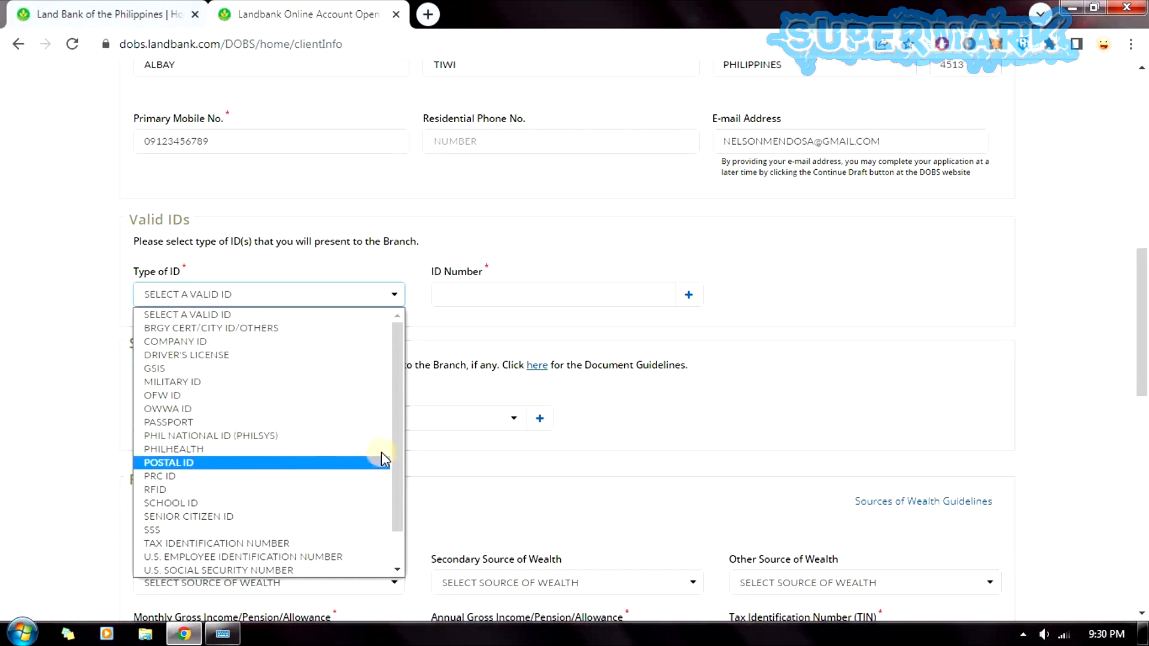
drag(397, 469, 393, 500)
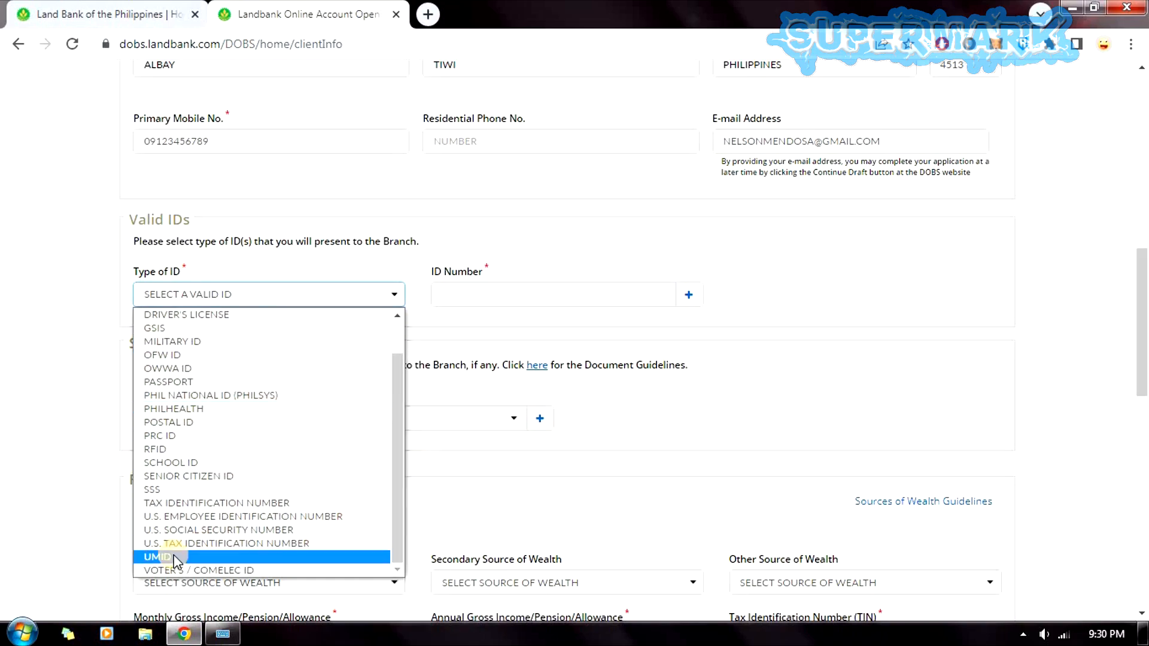
click(359, 554)
click(453, 287)
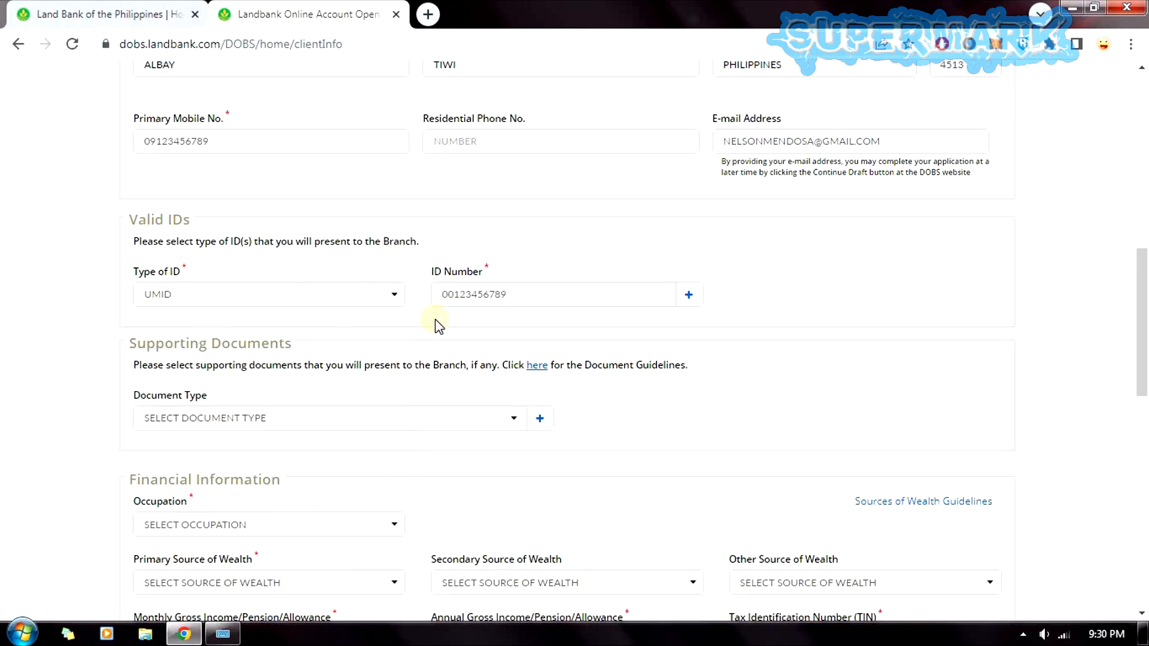
click(252, 418)
click(190, 423)
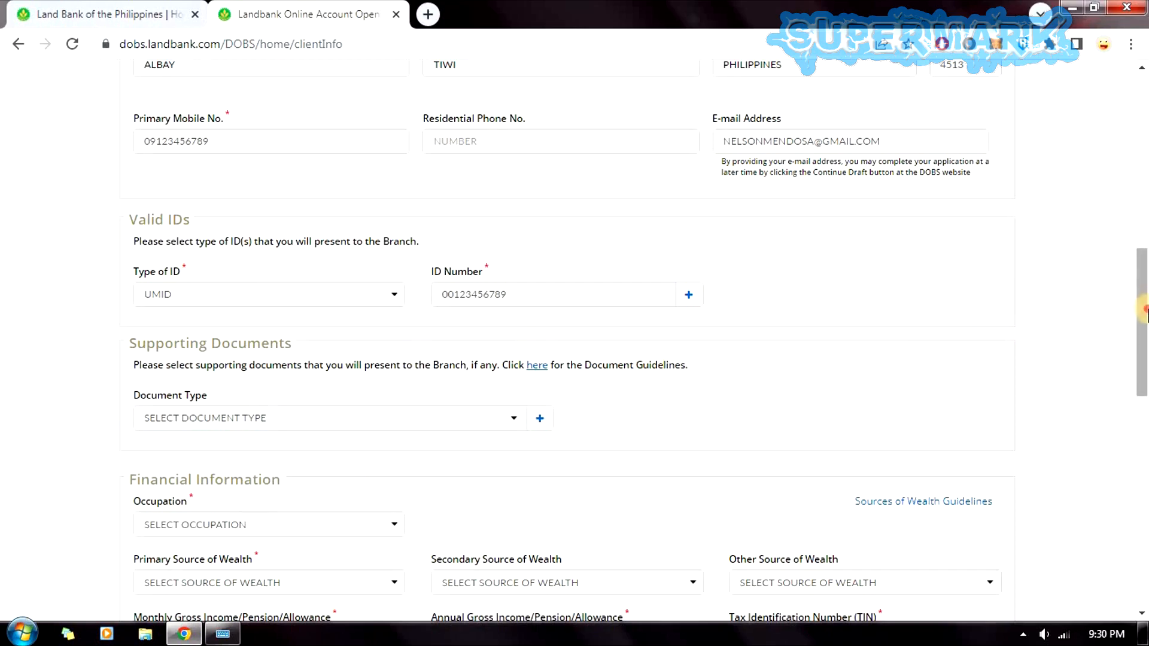
scroll(1053, 331, down, 4)
Set occupation UNEMPLOYED, wealth source OTHER REMITTANCE and income PHP 30,000 & BELOW.
click(211, 282)
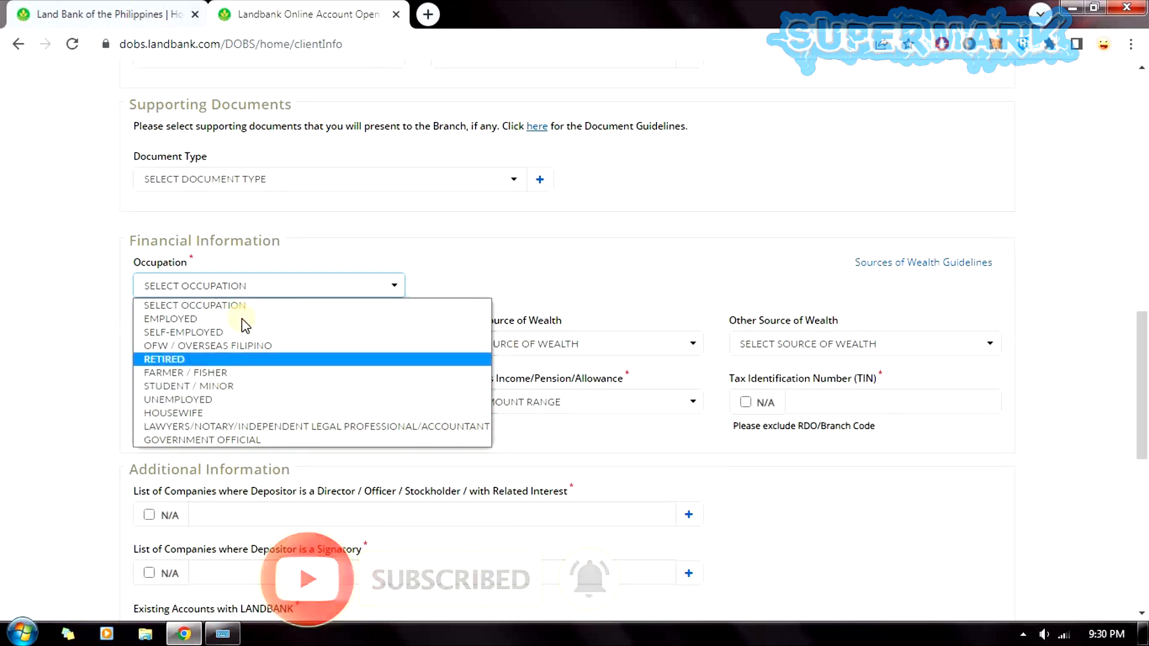
click(197, 400)
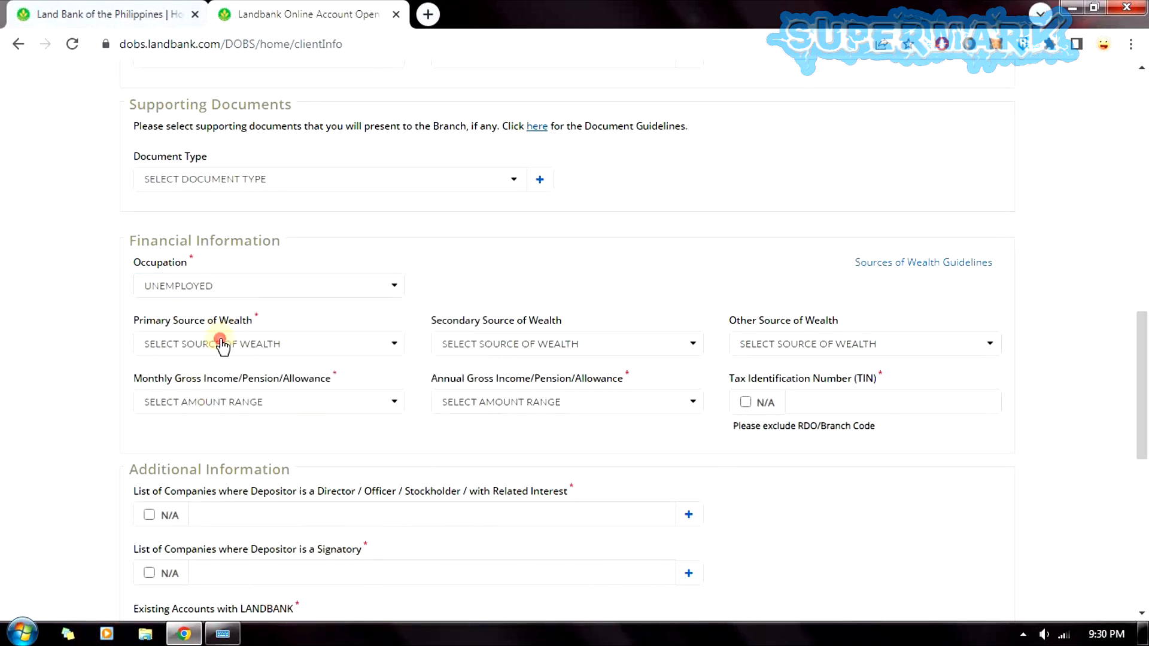
click(223, 343)
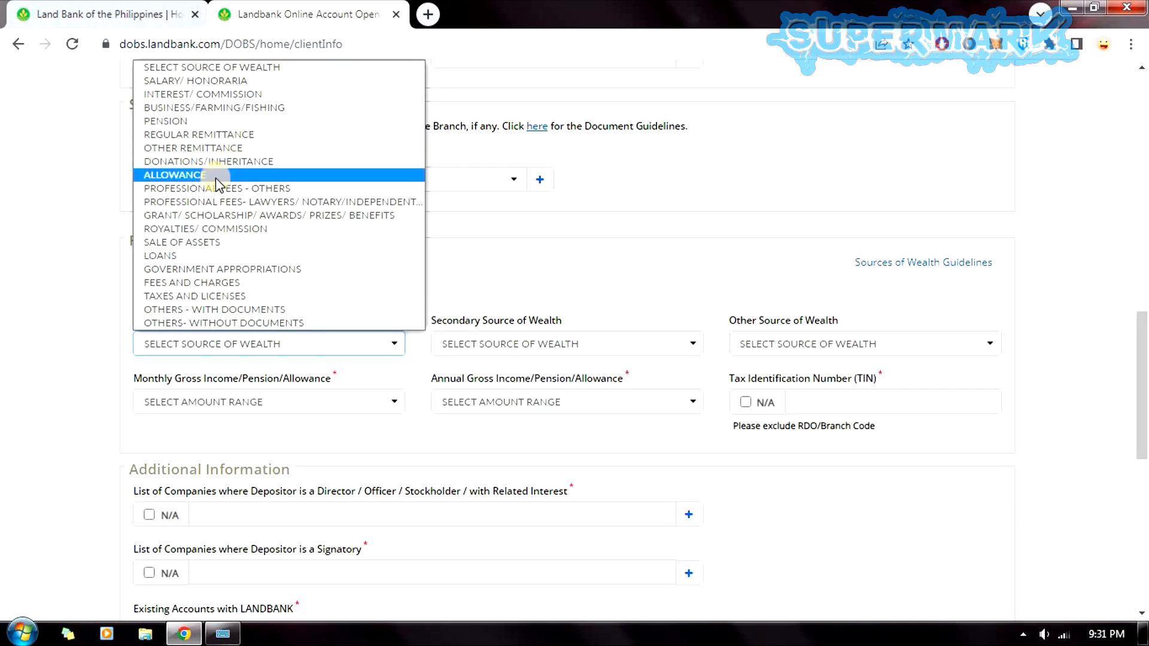
click(222, 148)
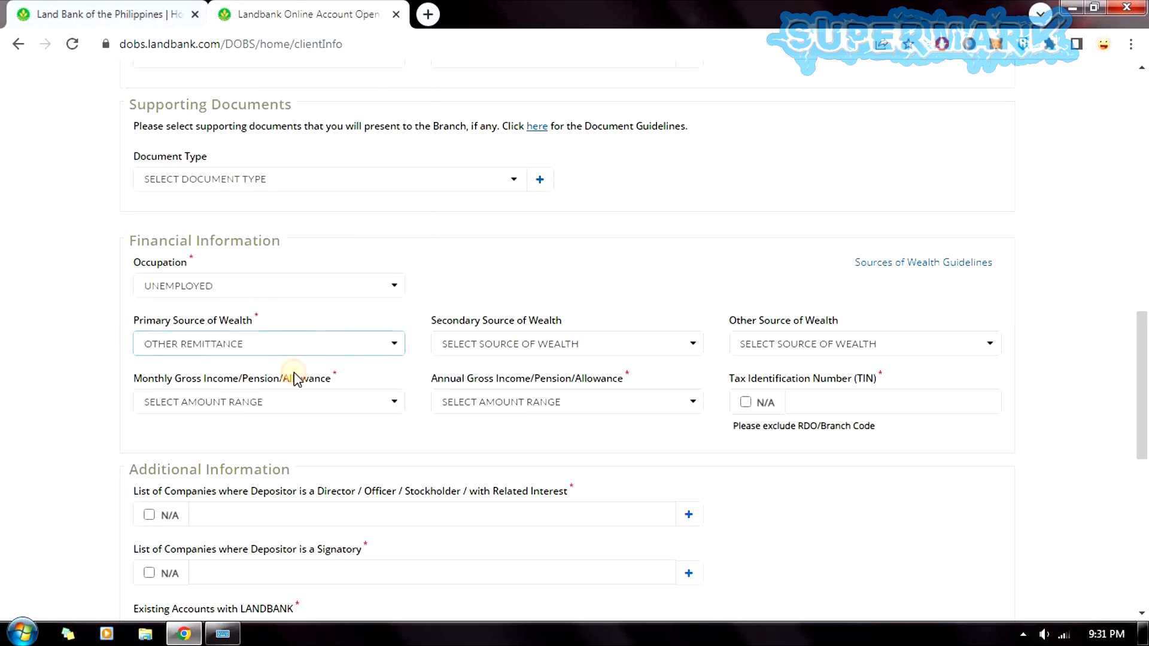
click(263, 402)
click(232, 435)
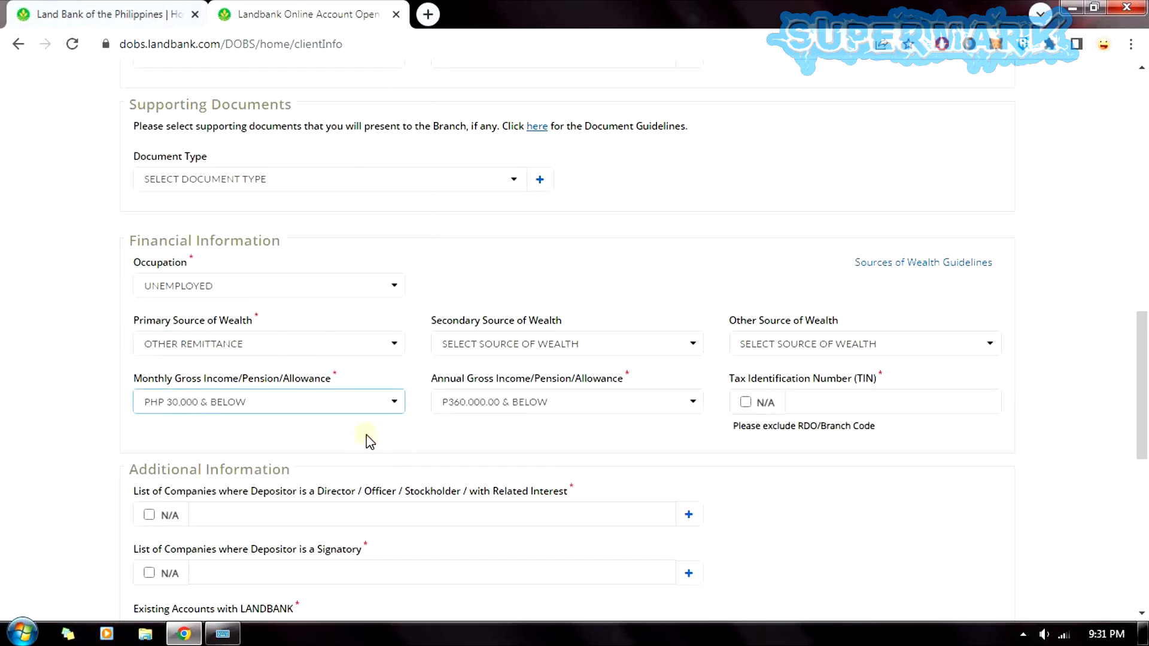
click(416, 431)
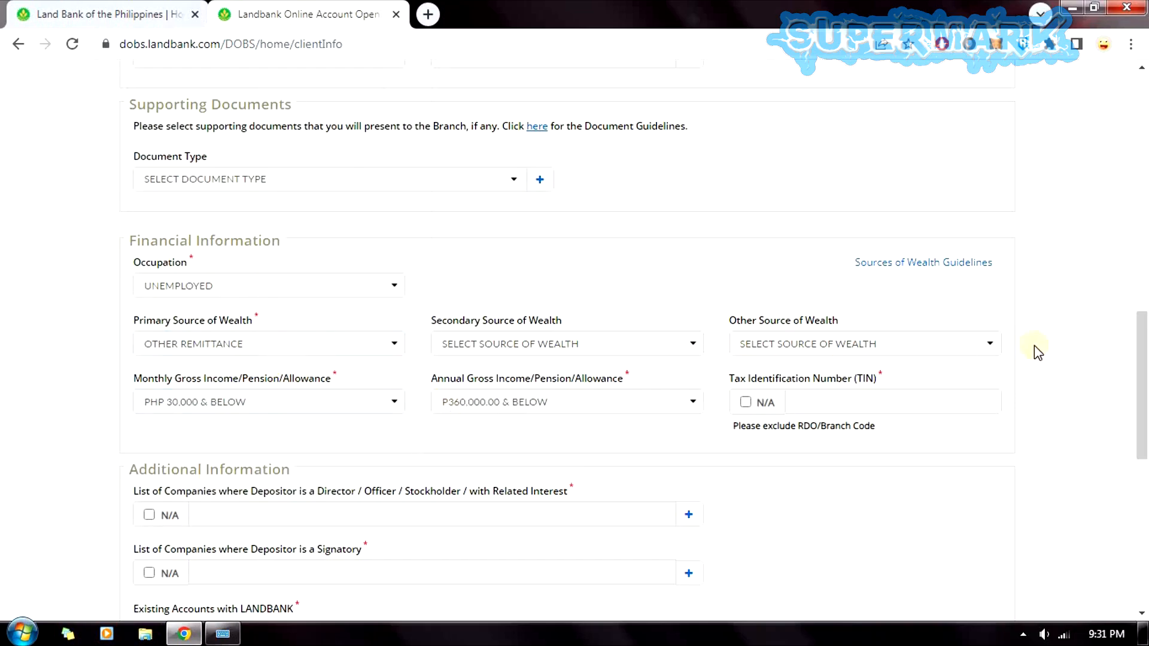
Mark the TIN as N/A with reason UNEMPLOYED - BENEFICIARY.
click(771, 403)
click(774, 403)
click(810, 400)
click(762, 404)
click(825, 409)
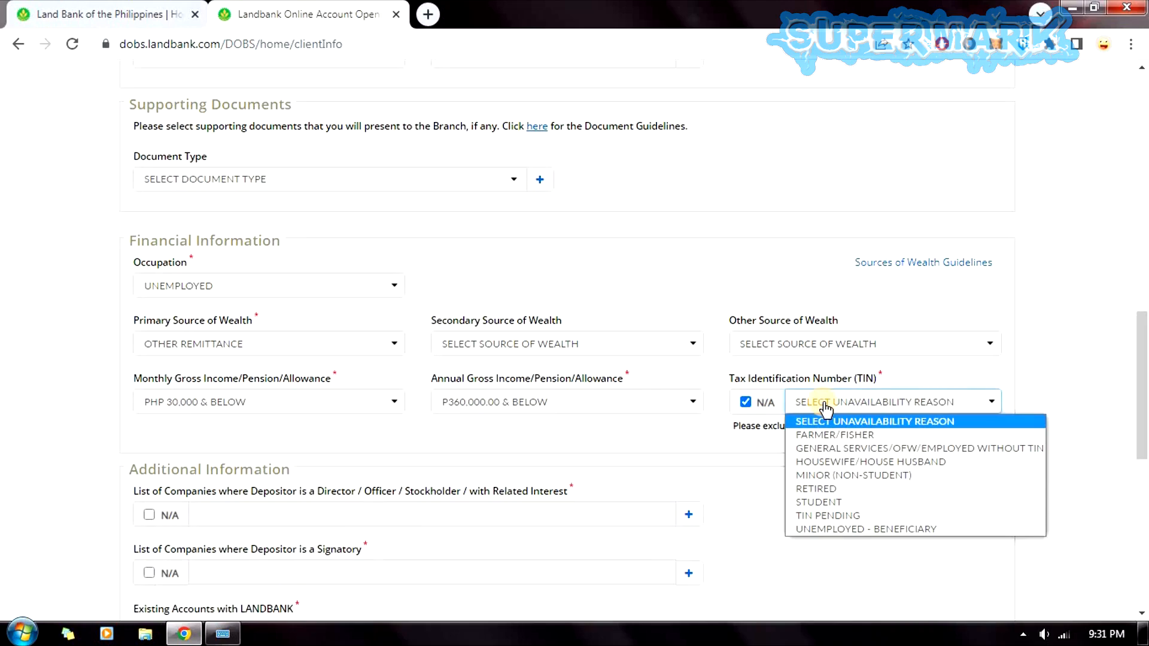
click(845, 529)
drag(1143, 398, 1142, 459)
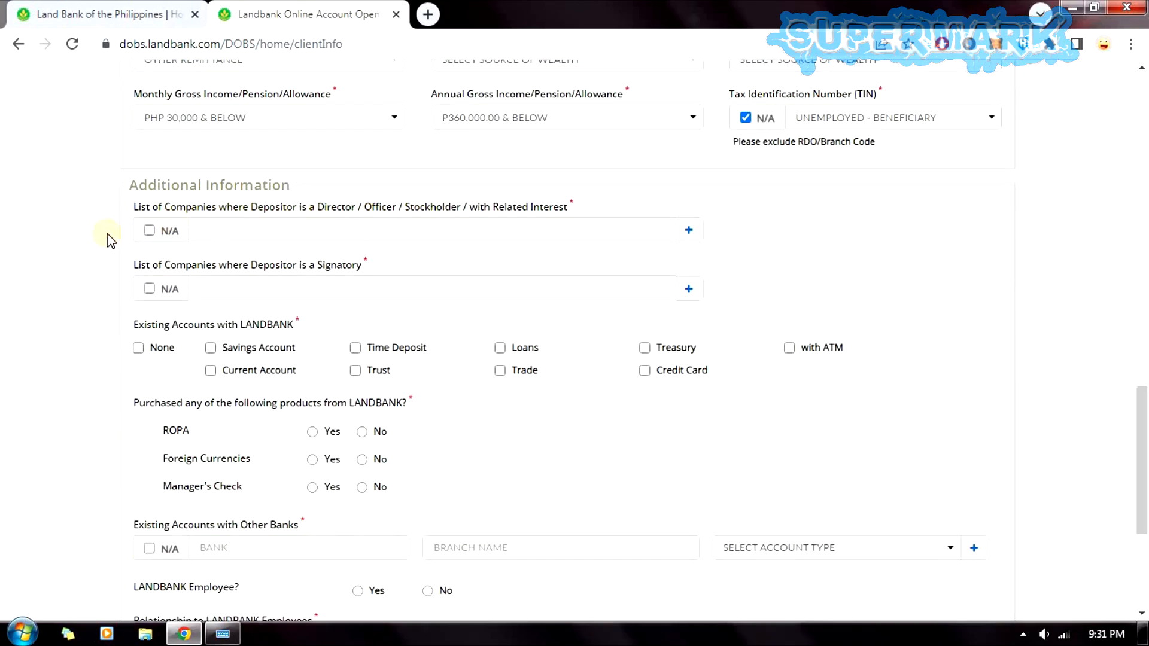
Answer No or N/A to all additional questions: directorships, accounts, ROPA, Manager's Check, employee, officials.
click(157, 234)
click(162, 290)
click(141, 347)
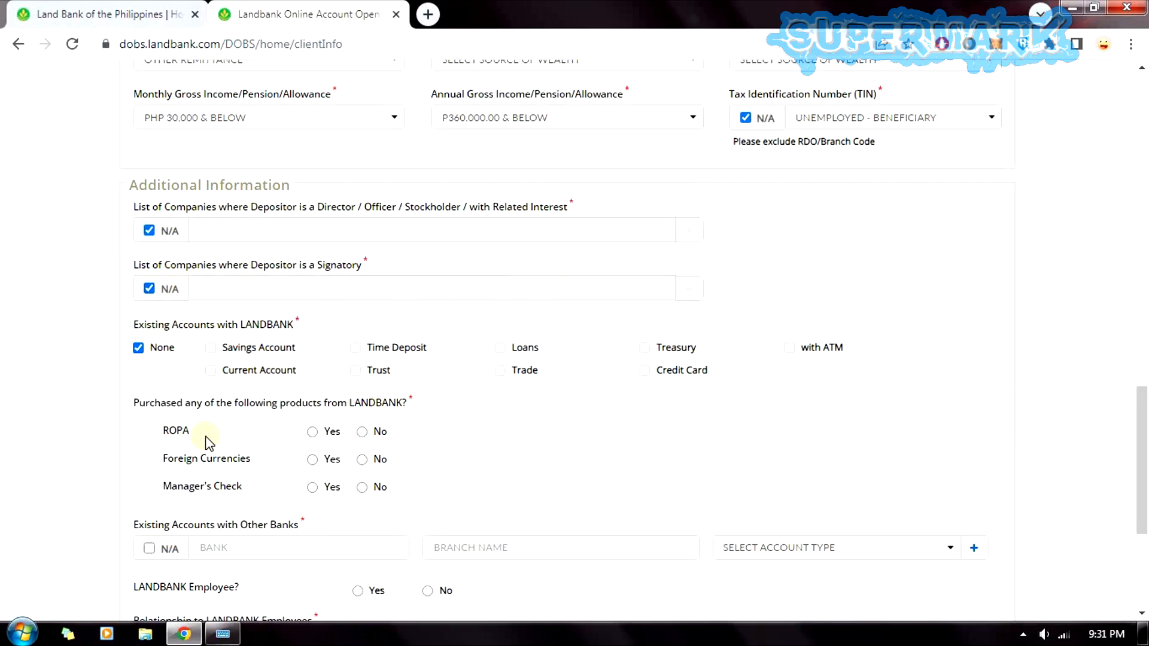
click(376, 431)
click(362, 488)
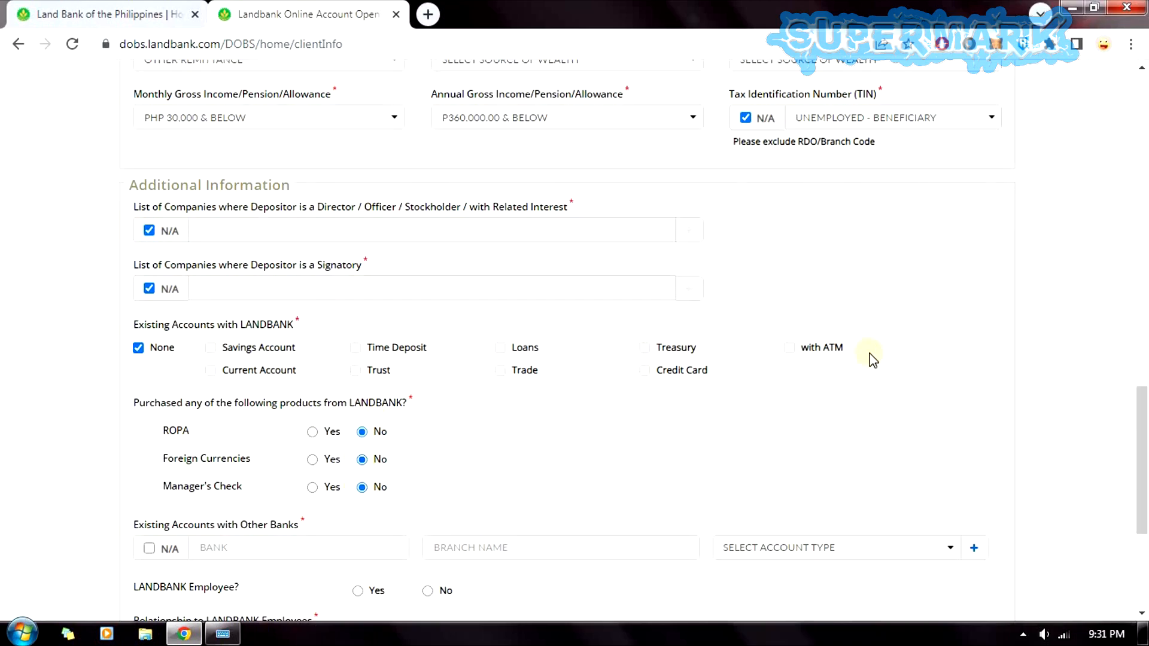
drag(1143, 435, 1144, 500)
click(147, 282)
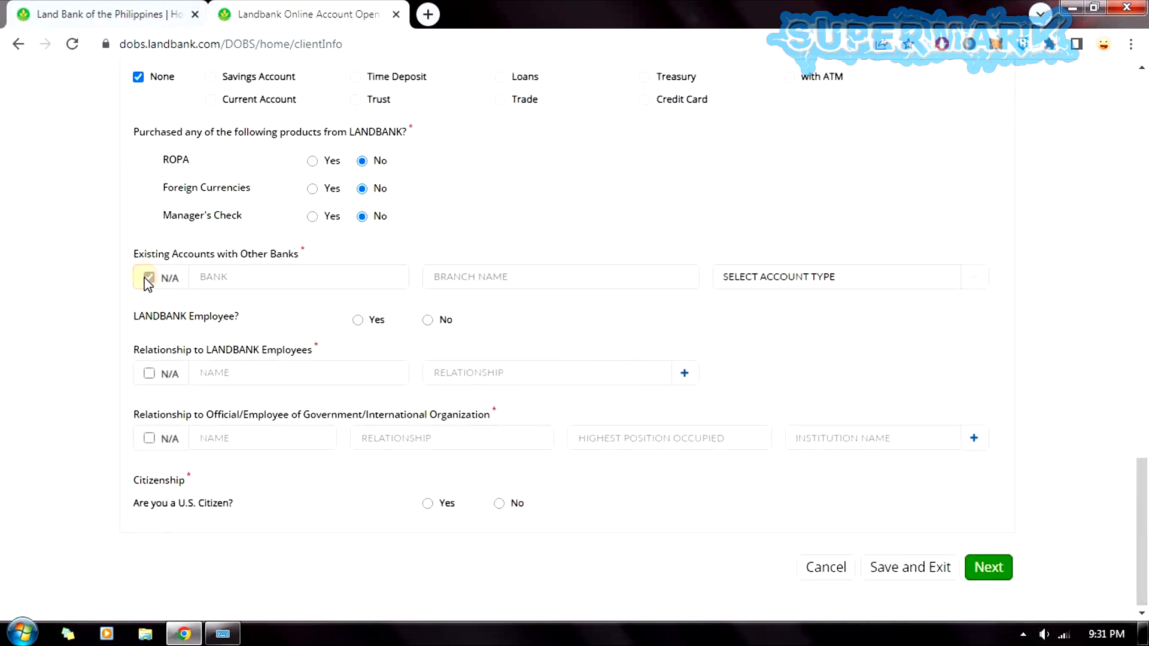
click(428, 325)
click(150, 438)
mouse_move(1142, 479)
mouse_down()
mouse_move(1143, 513)
mouse_move(1143, 501)
mouse_up()
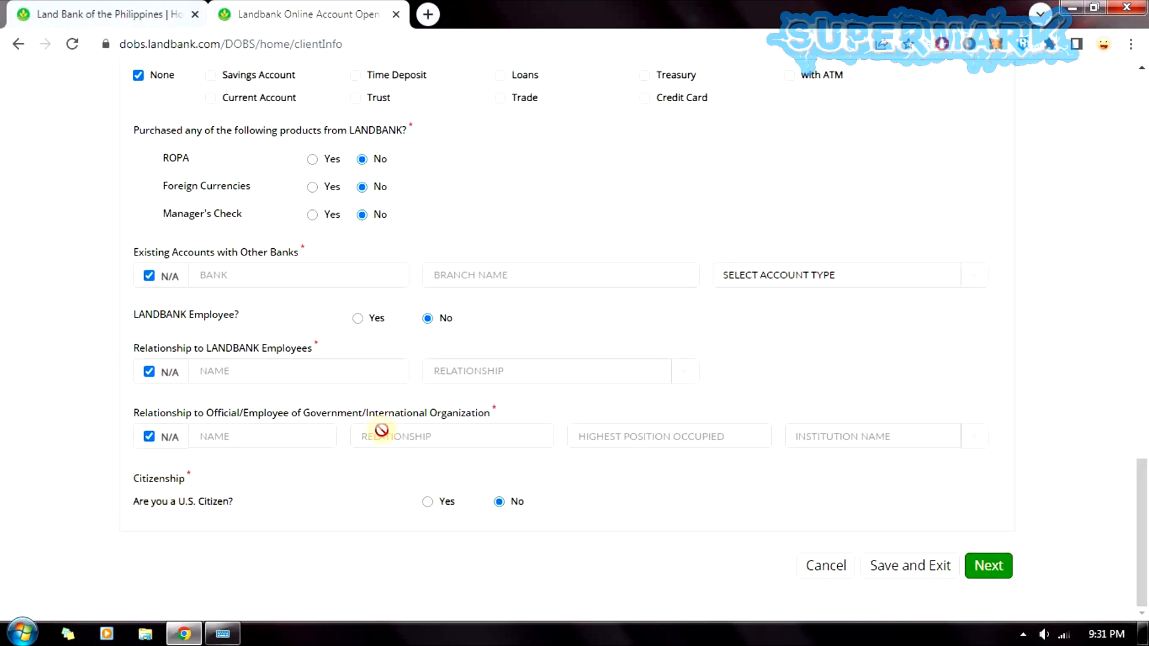
Continue, decline iAccess enrollment, and move on to the application summary.
click(986, 567)
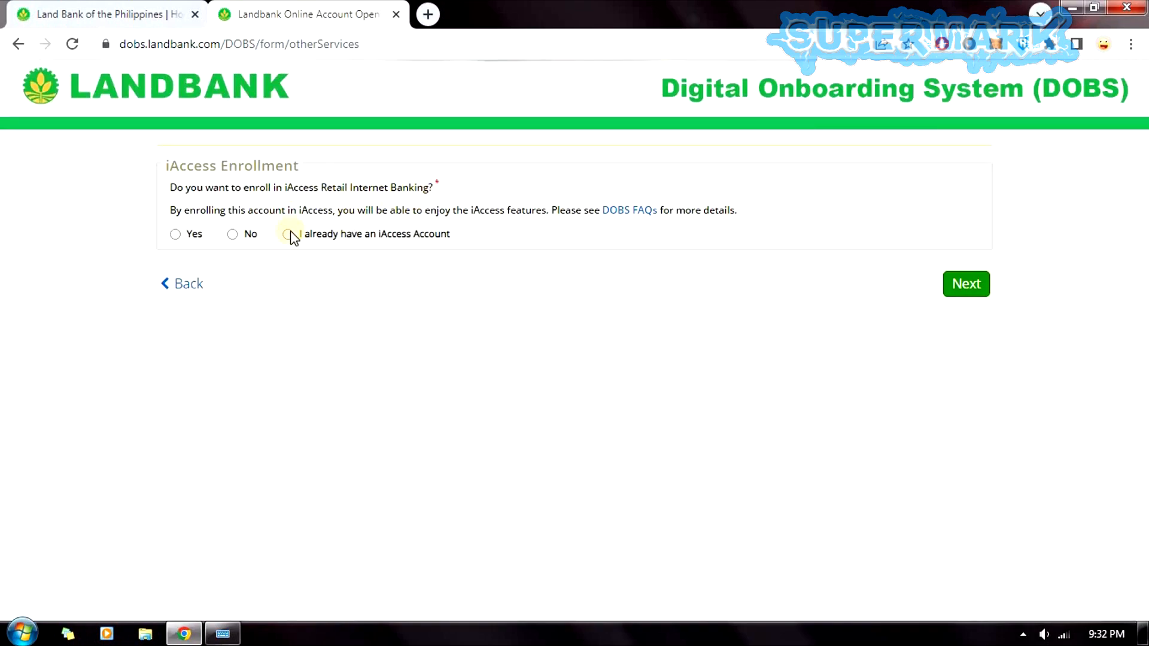
click(233, 234)
click(977, 286)
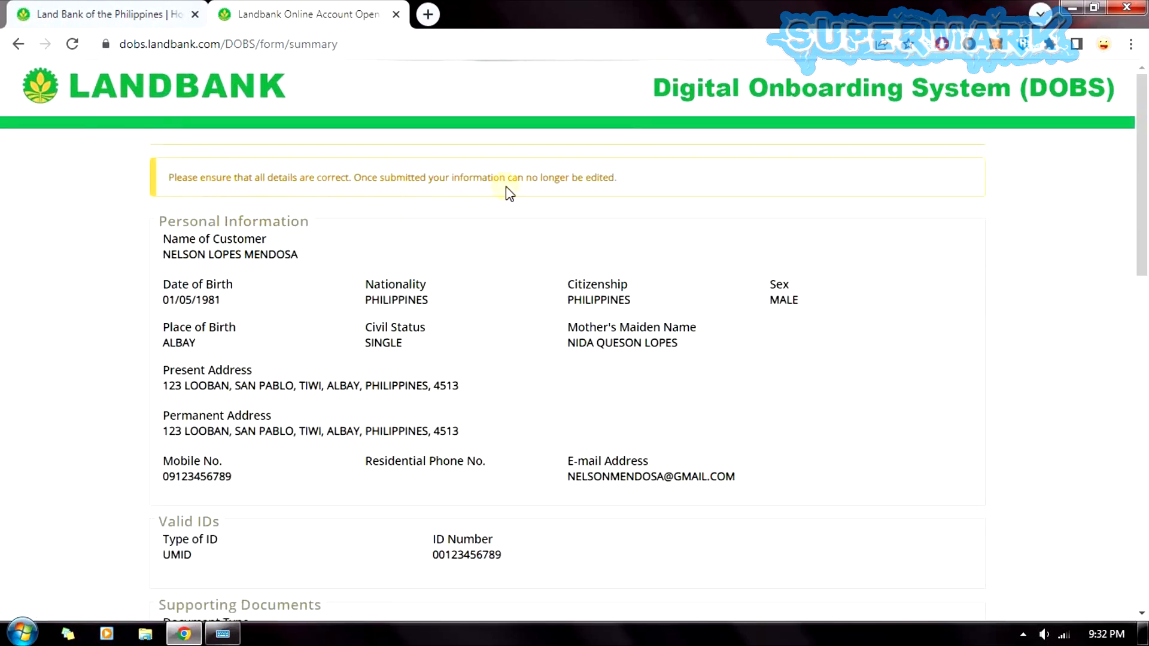
Review the customer details on the summary page and submit them.
drag(168, 260, 321, 313)
click(290, 308)
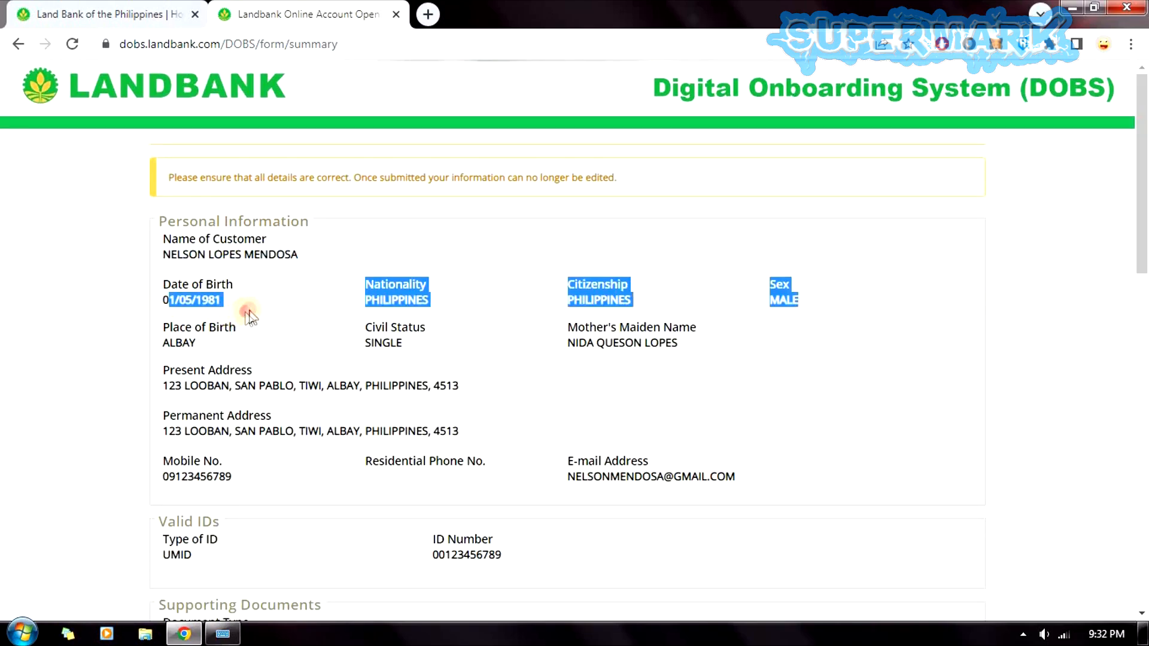
click(323, 314)
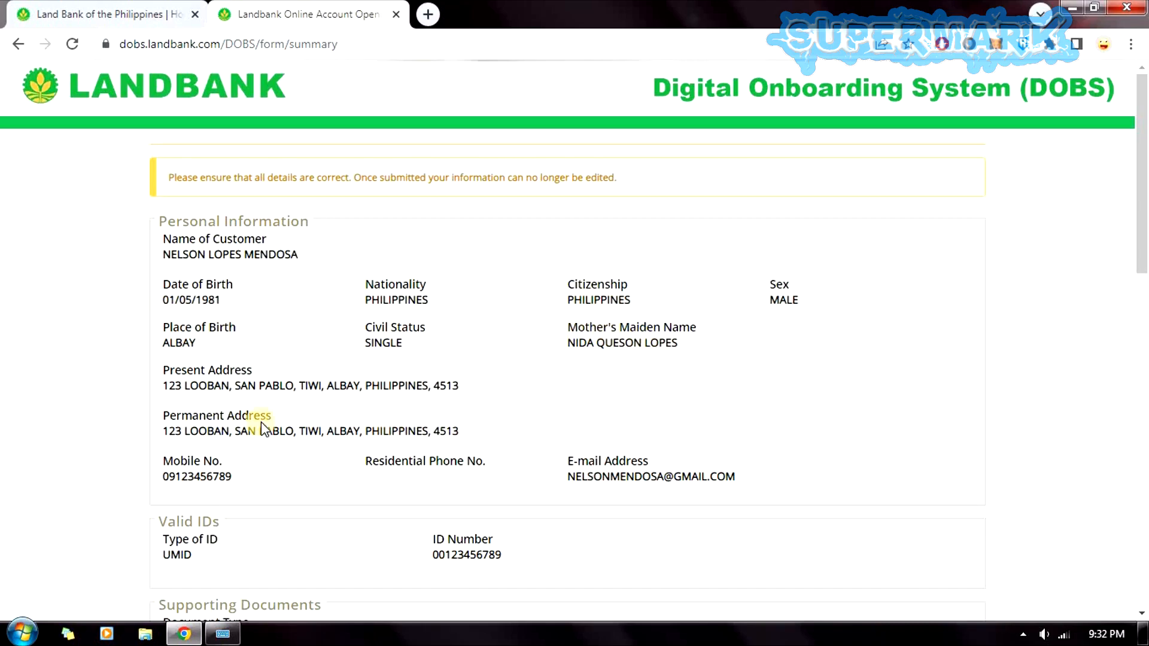
drag(1141, 271, 1141, 380)
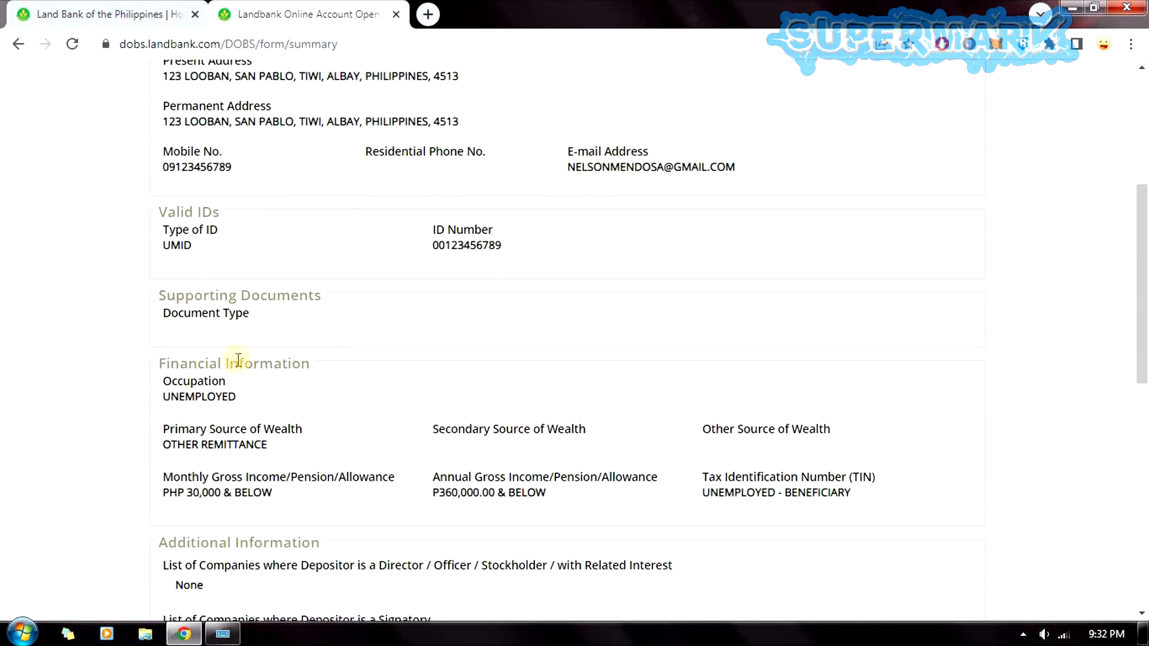
drag(1143, 306, 1142, 398)
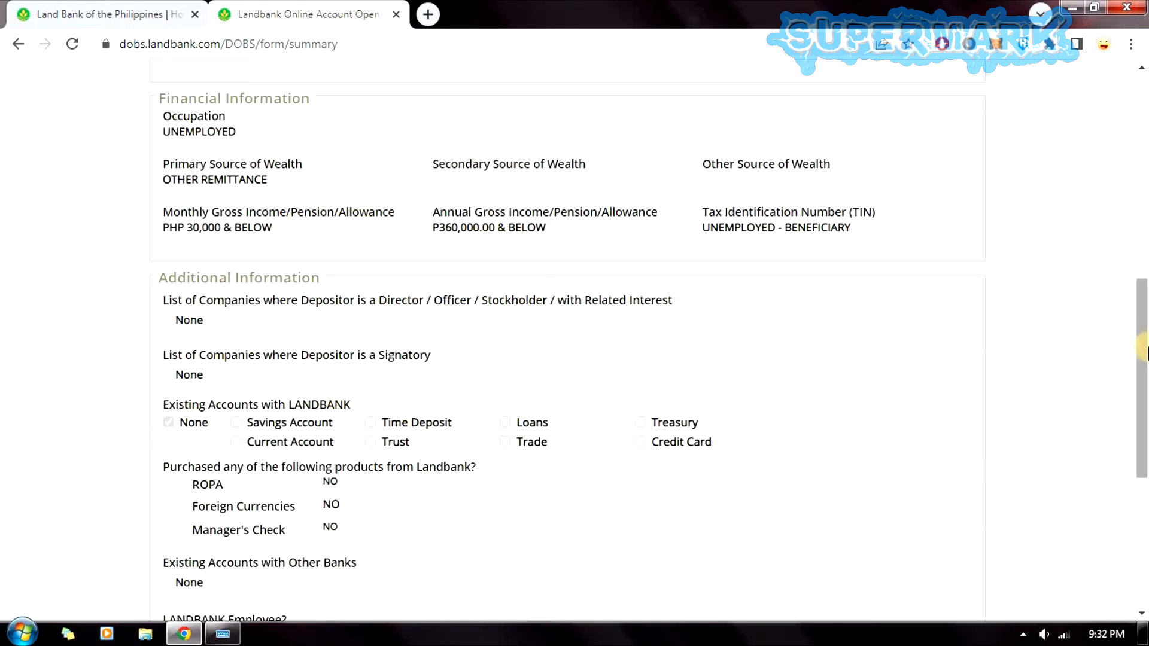
scroll(507, 274, down, 4)
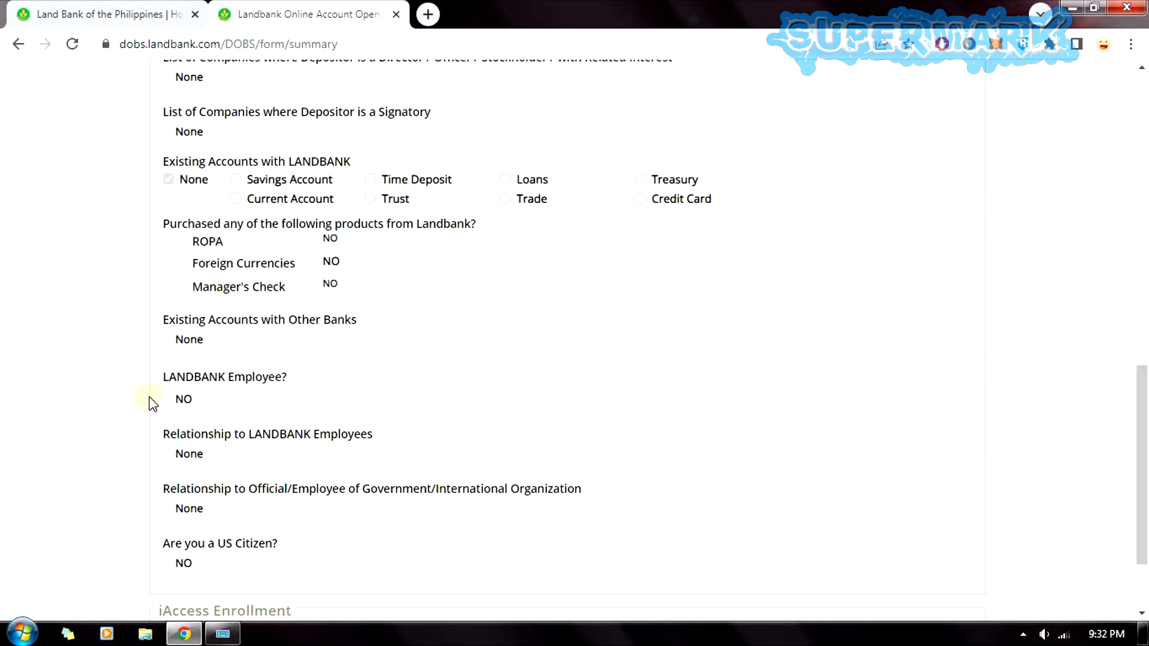
drag(1143, 450, 1143, 516)
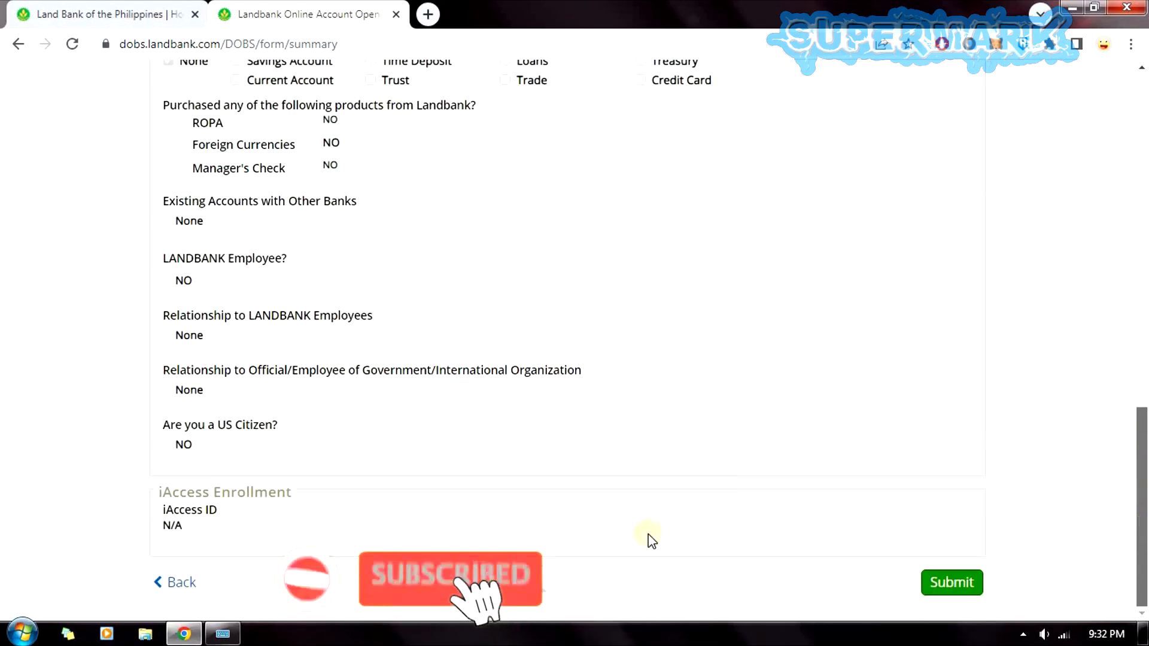
click(956, 581)
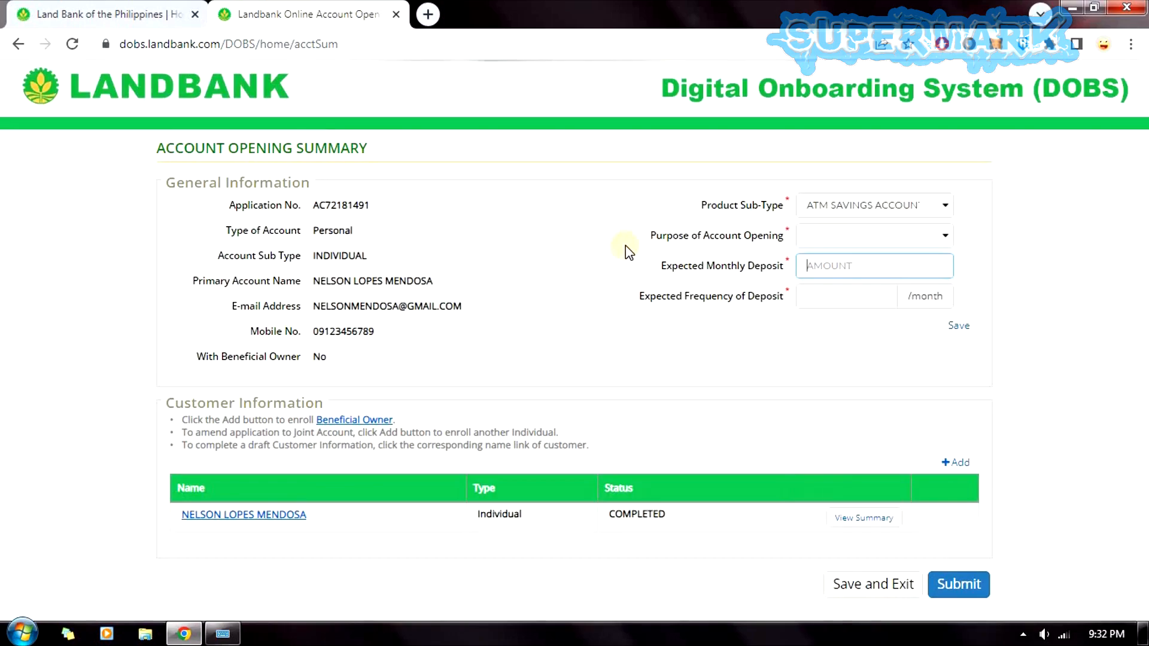
Set the product sub-type to ATM Savings Account - Regular and the purpose to ALLOWANCES.
click(893, 206)
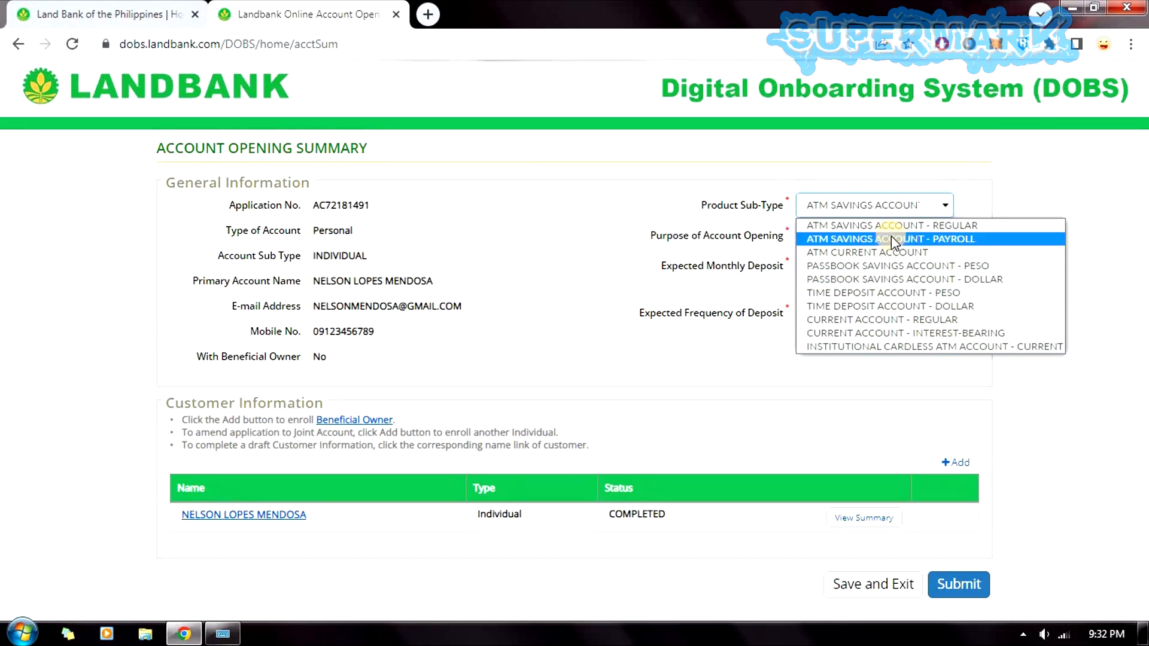
click(1027, 230)
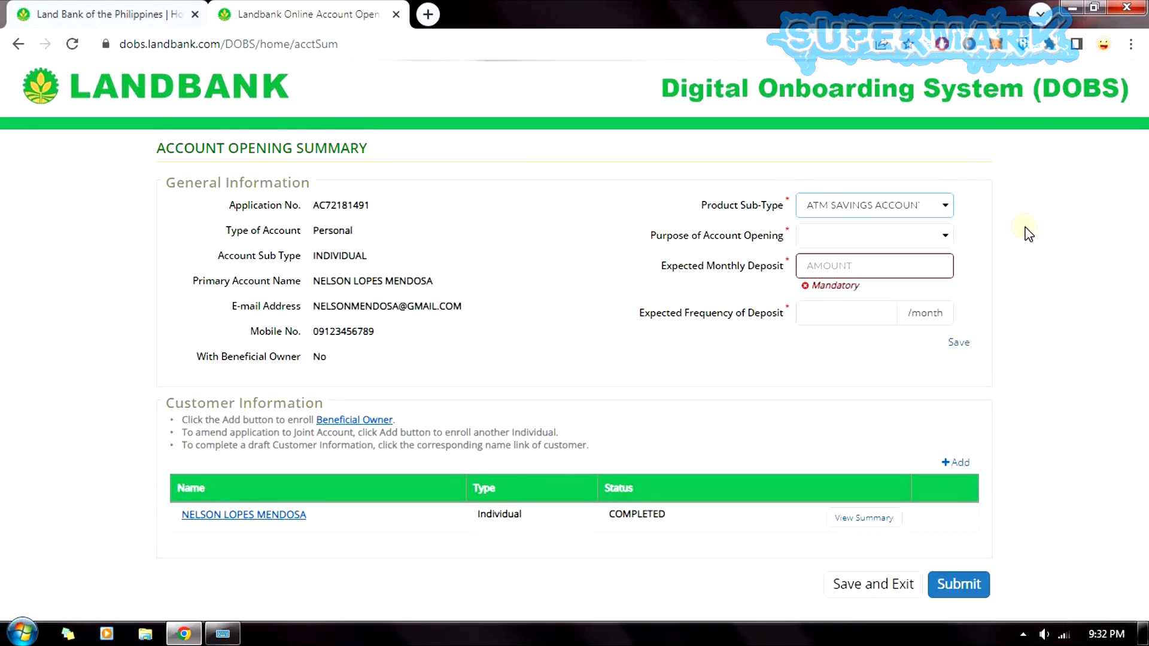
click(865, 235)
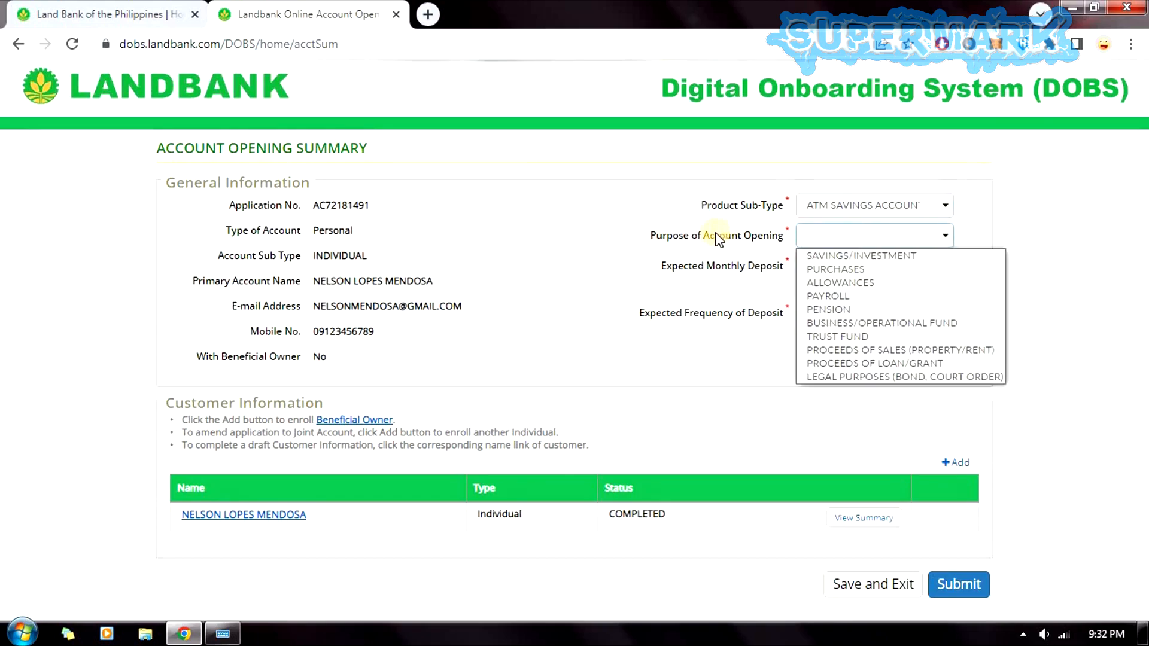
click(859, 283)
Enter an expected monthly deposit of 10,000.00 and a deposit frequency of 1 per month.
click(873, 265)
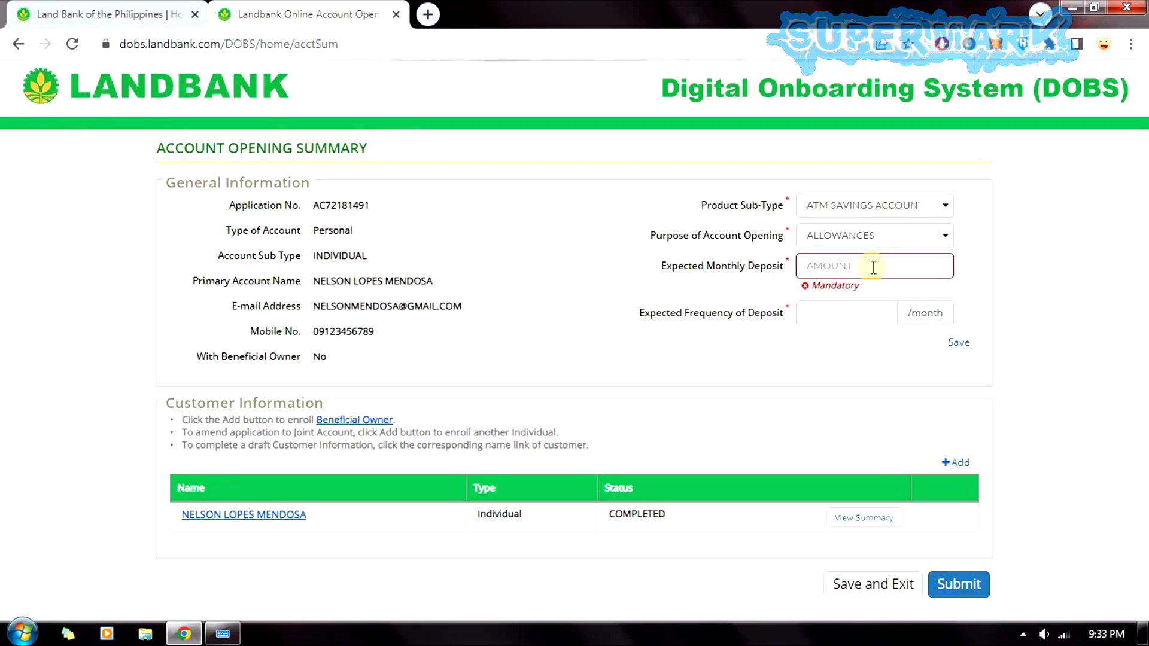
text(10000)
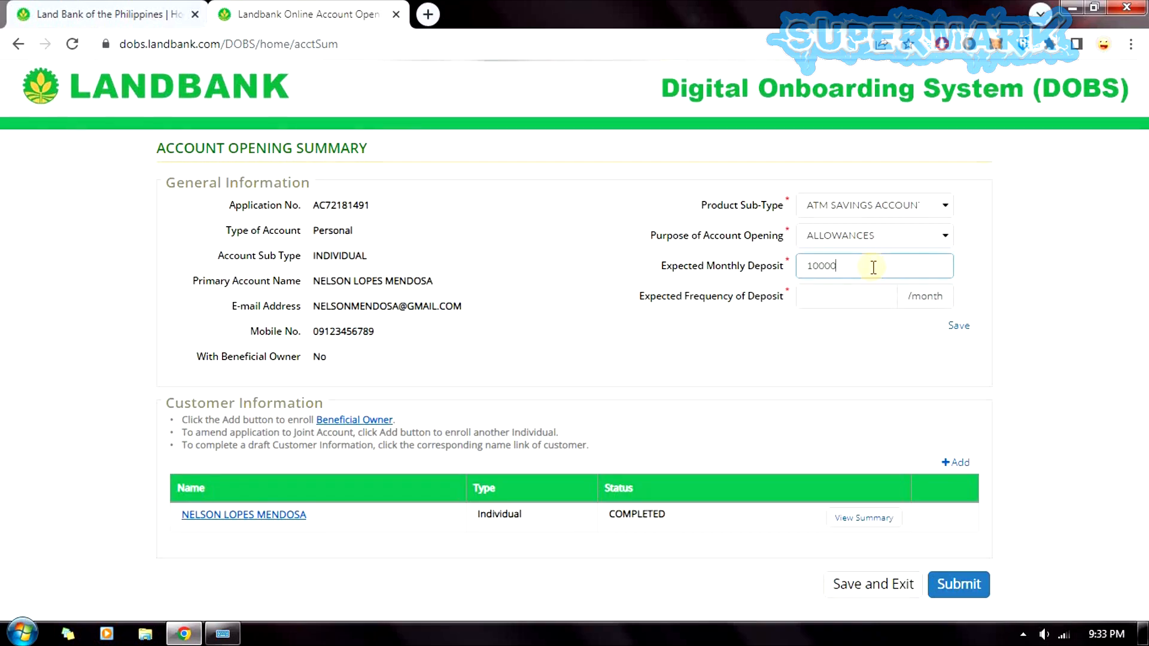
click(1017, 265)
click(841, 302)
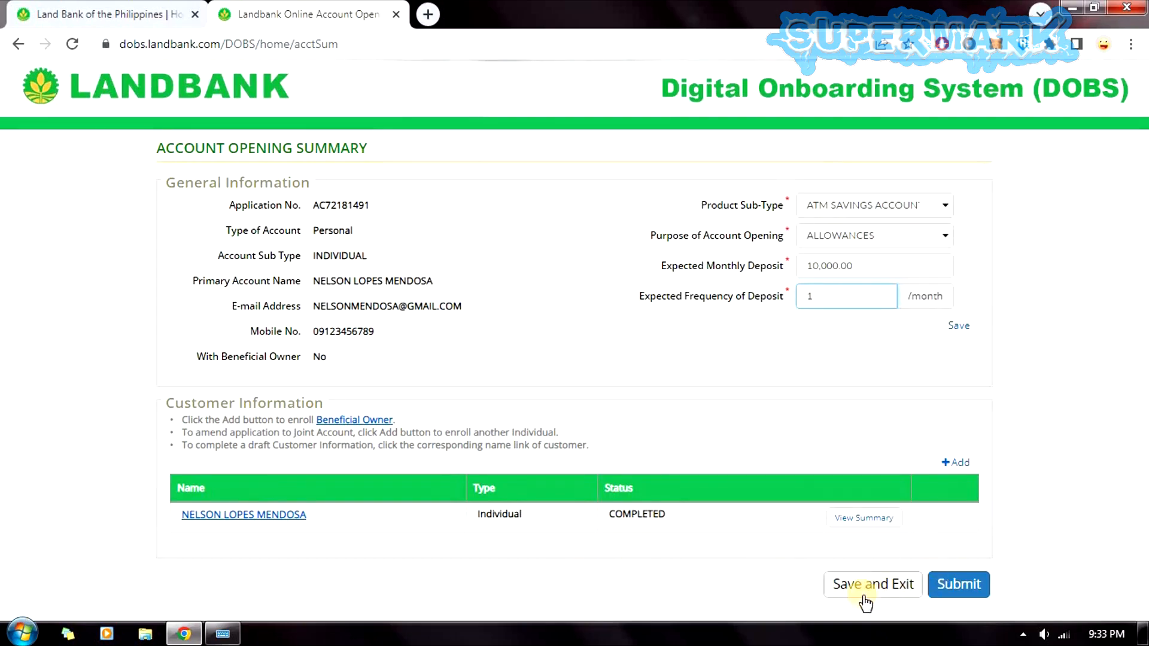
Submit the ATM savings account application and confirm Yes in the confirmation message.
click(977, 588)
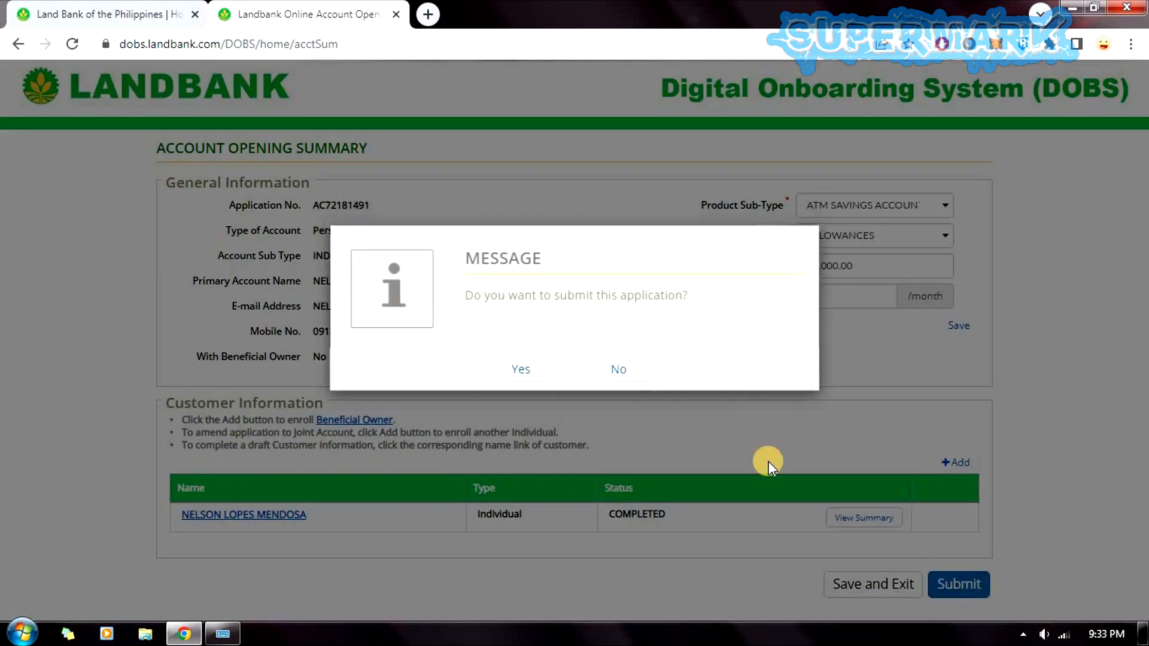
drag(511, 303, 653, 328)
click(519, 377)
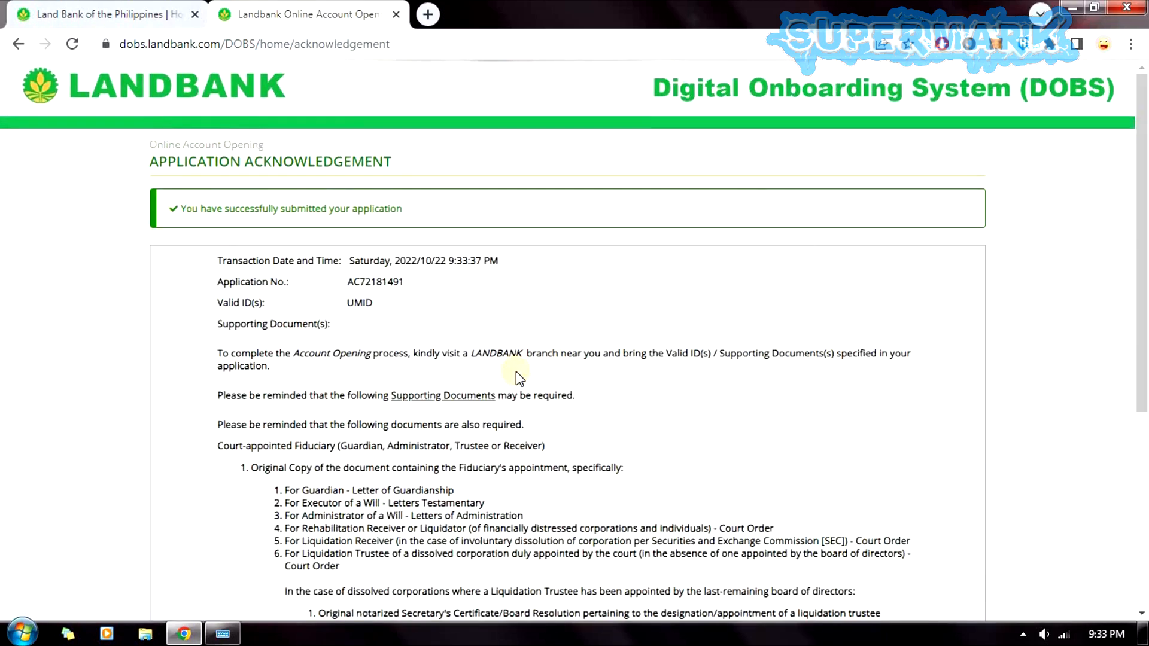
drag(170, 213, 418, 214)
click(388, 291)
drag(224, 270, 456, 282)
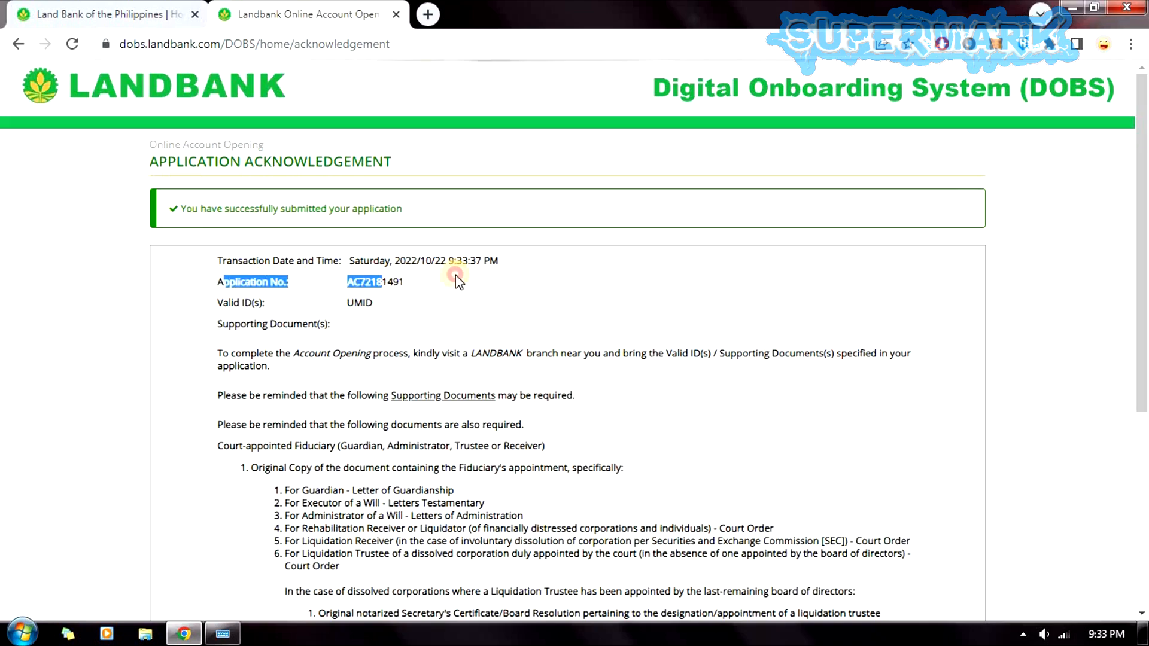
drag(271, 261, 541, 281)
click(540, 276)
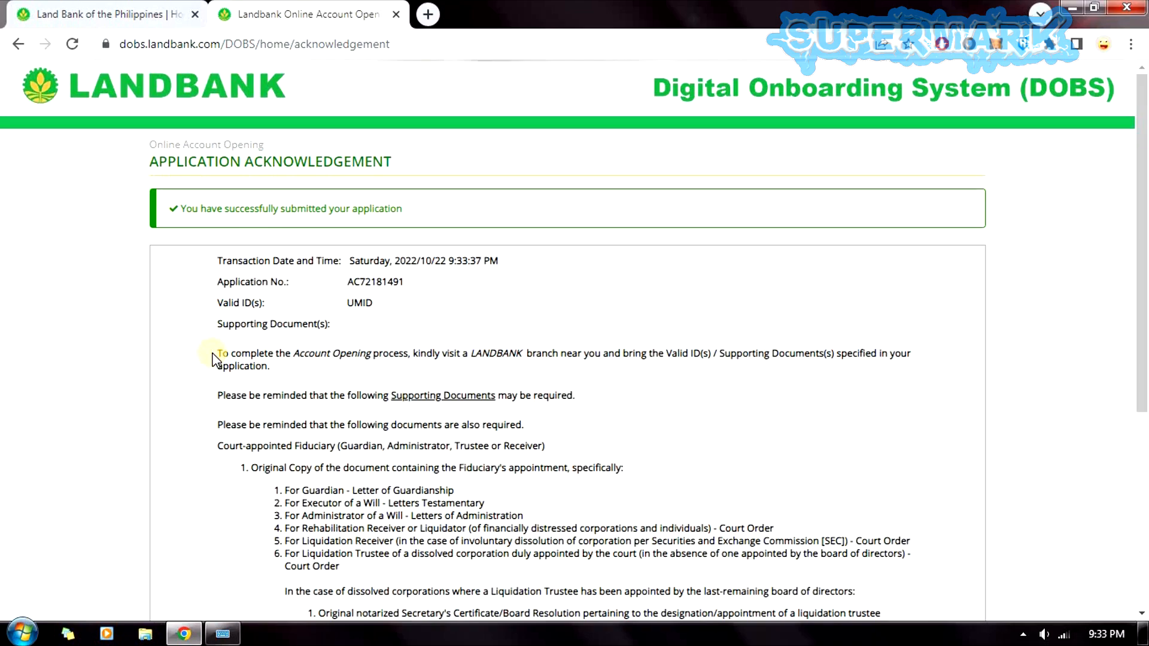
drag(217, 356, 491, 359)
click(458, 359)
drag(417, 357, 608, 389)
click(467, 359)
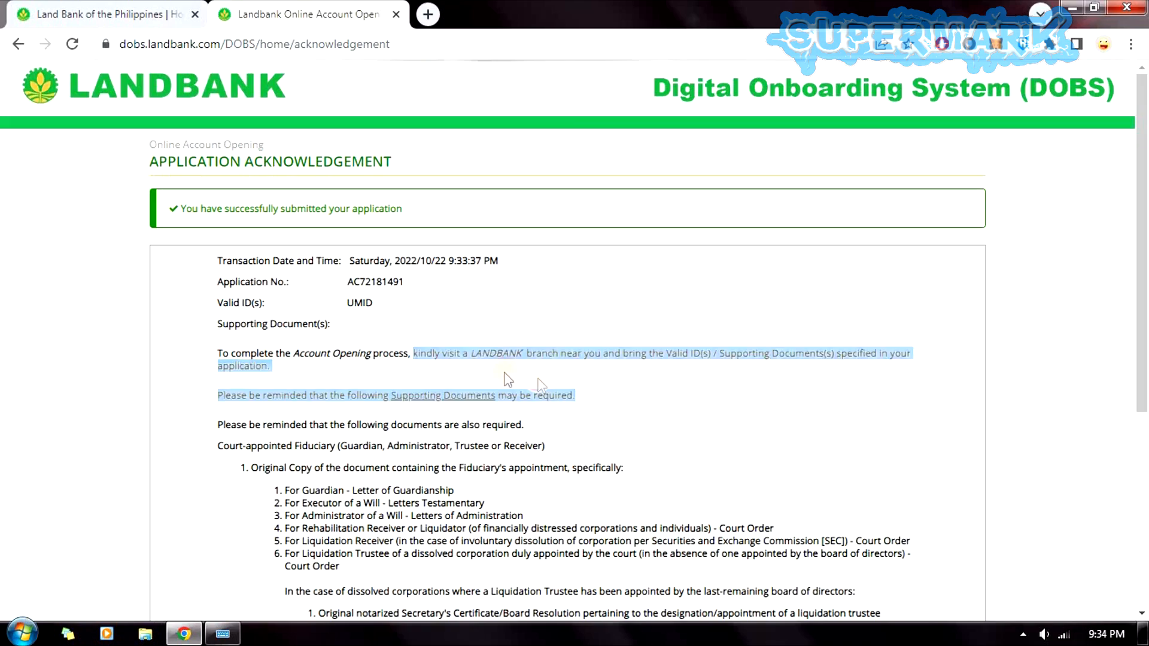
drag(475, 357, 490, 386)
click(467, 366)
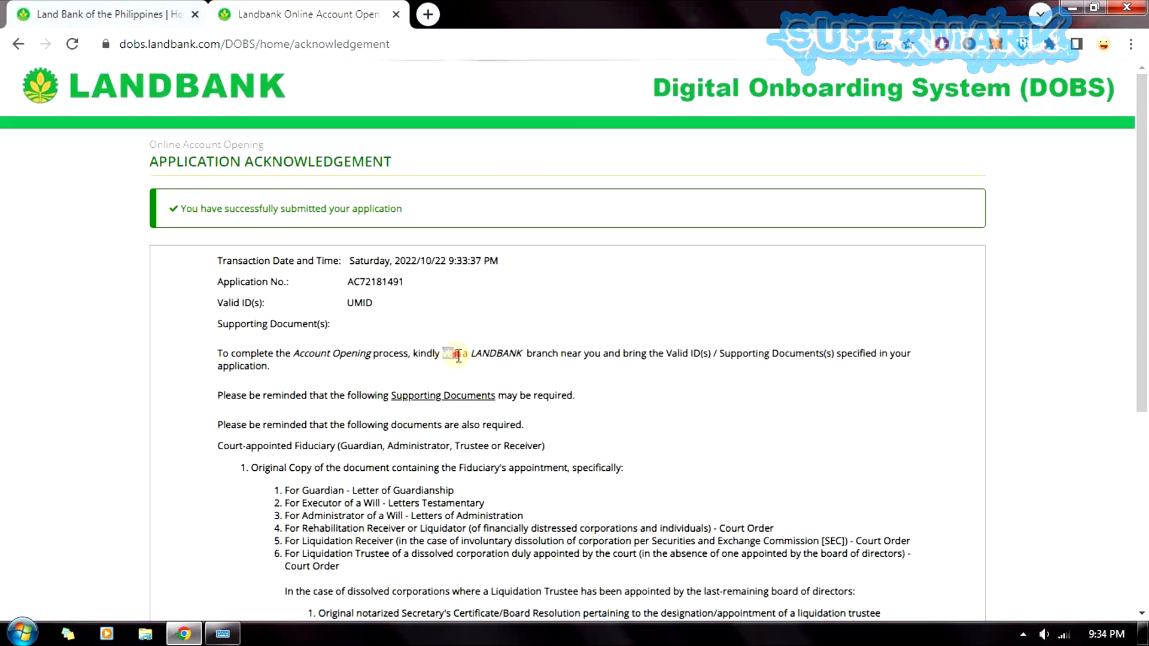
click(458, 375)
drag(1143, 278, 1144, 502)
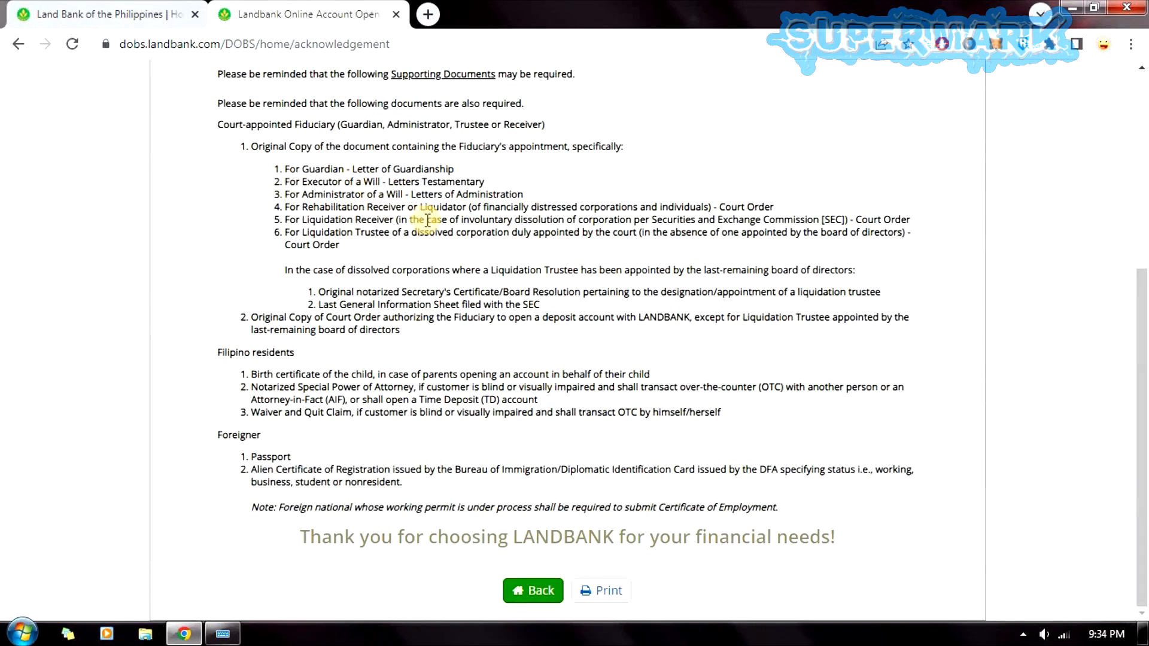
drag(288, 168, 802, 514)
click(654, 530)
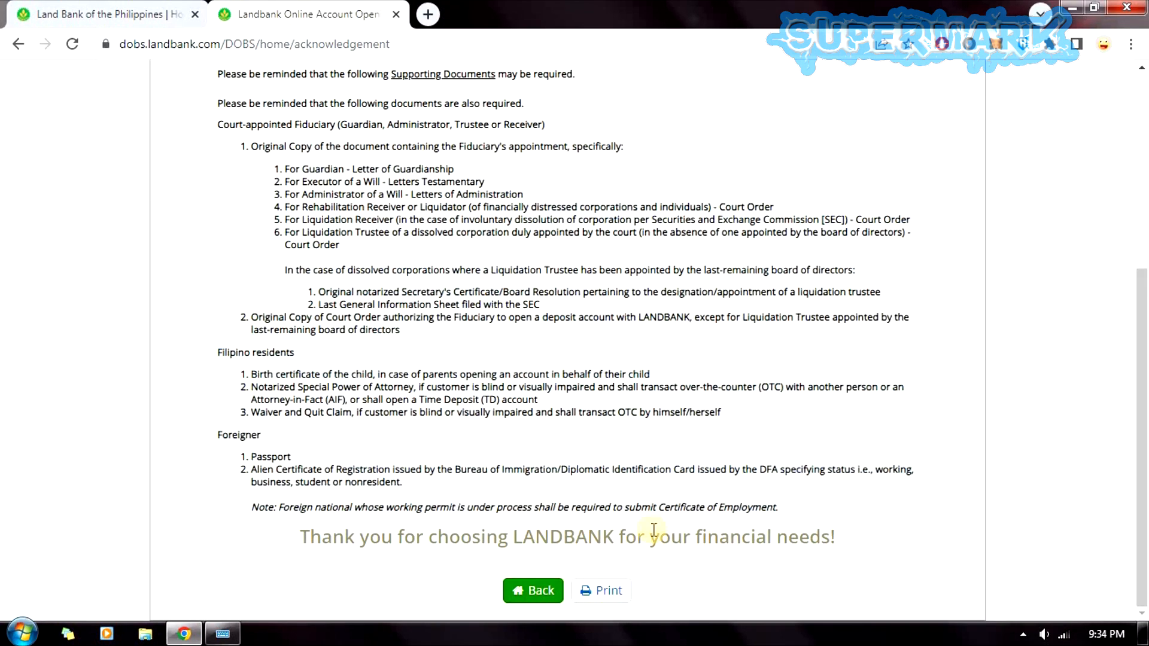
drag(294, 541, 891, 548)
click(933, 574)
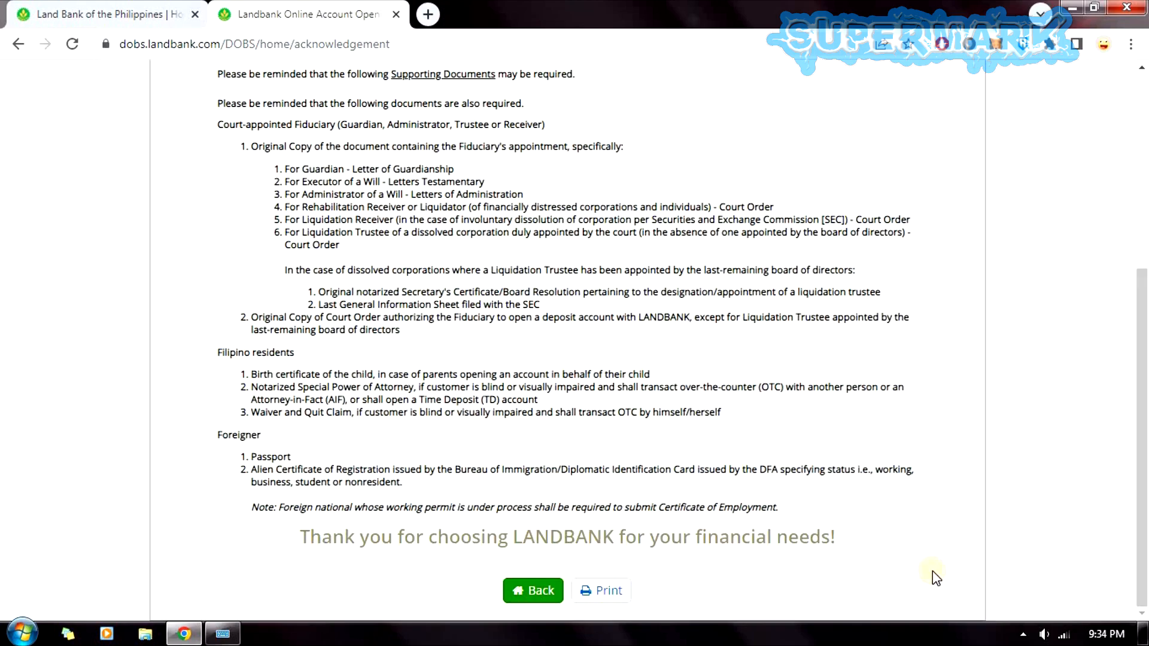